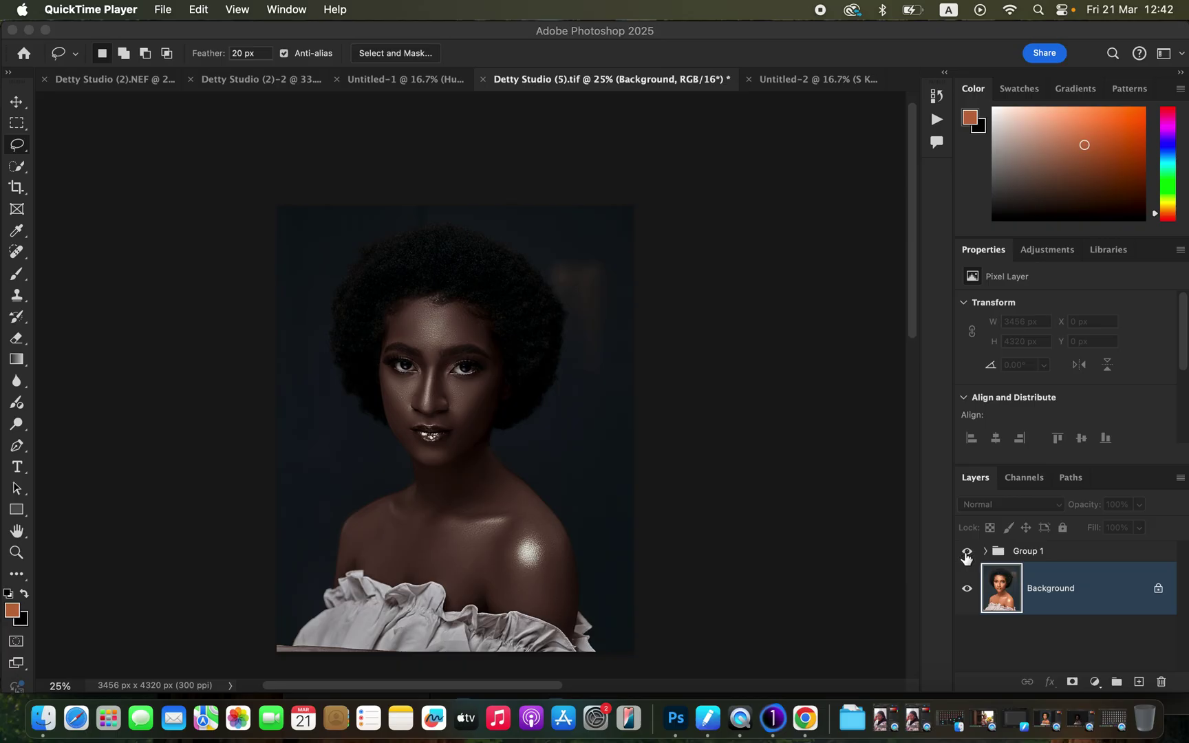
- Compare the portrait with and without Group 1 by switching the group's visibility off and on
click(967, 554)
click(967, 555)
click(967, 555)
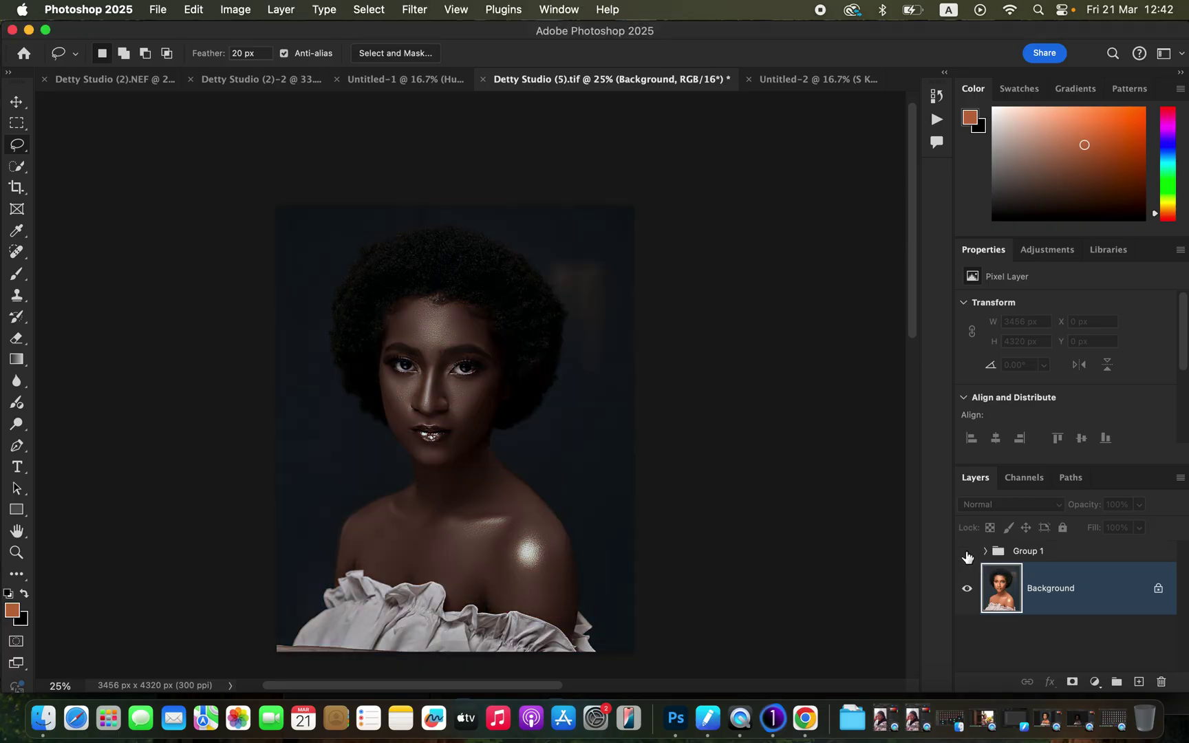
click(967, 555)
click(967, 555)
click(966, 555)
click(967, 554)
click(967, 555)
click(967, 555)
click(966, 555)
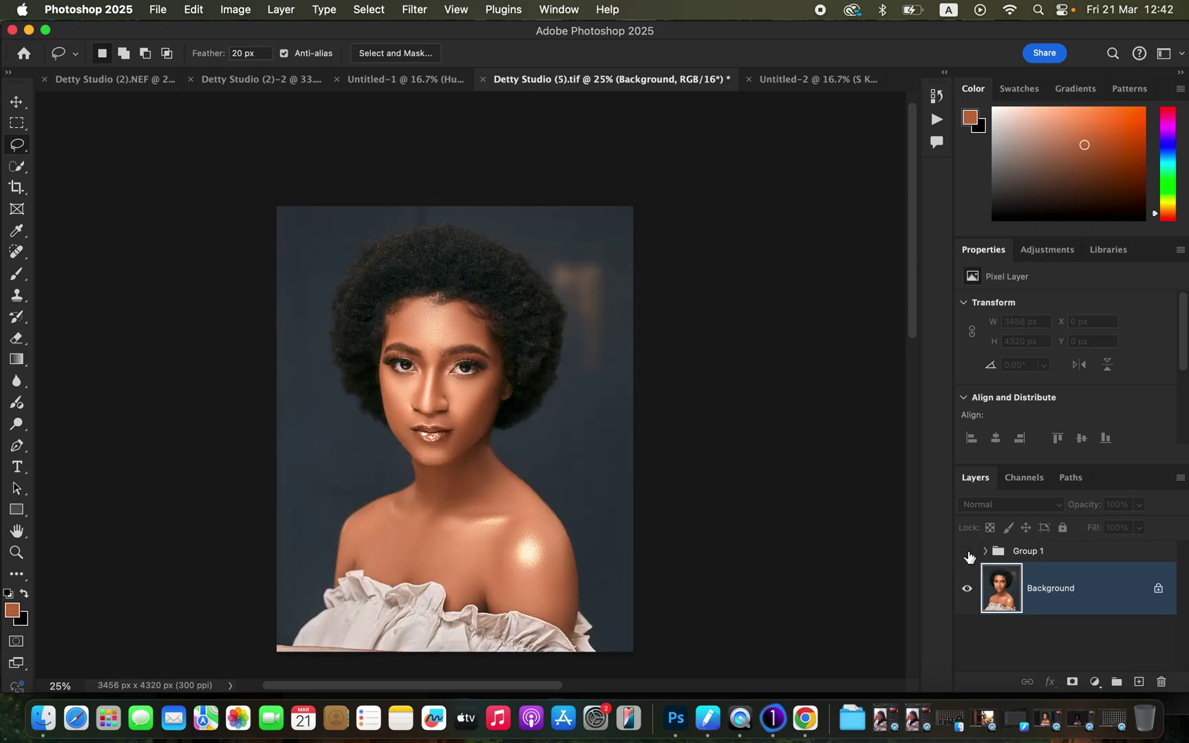
click(967, 555)
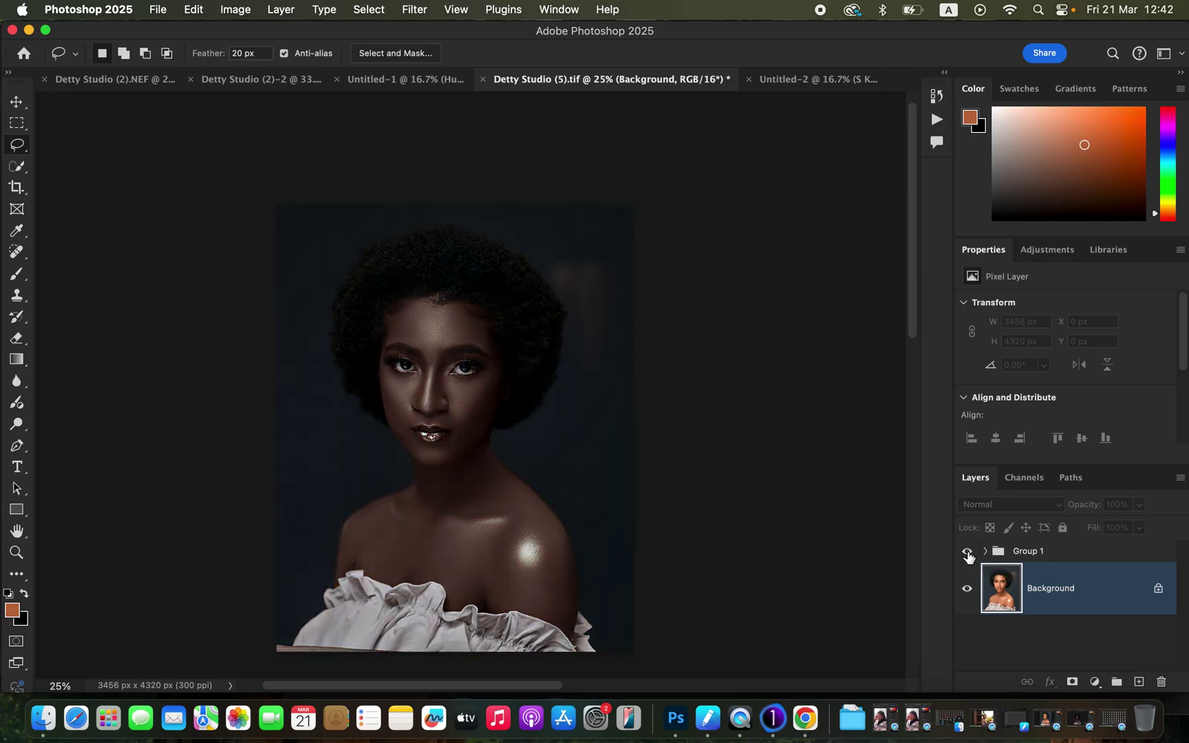
- Delete Group 1 with all its contents so that only the Background layer is left
click(1106, 557)
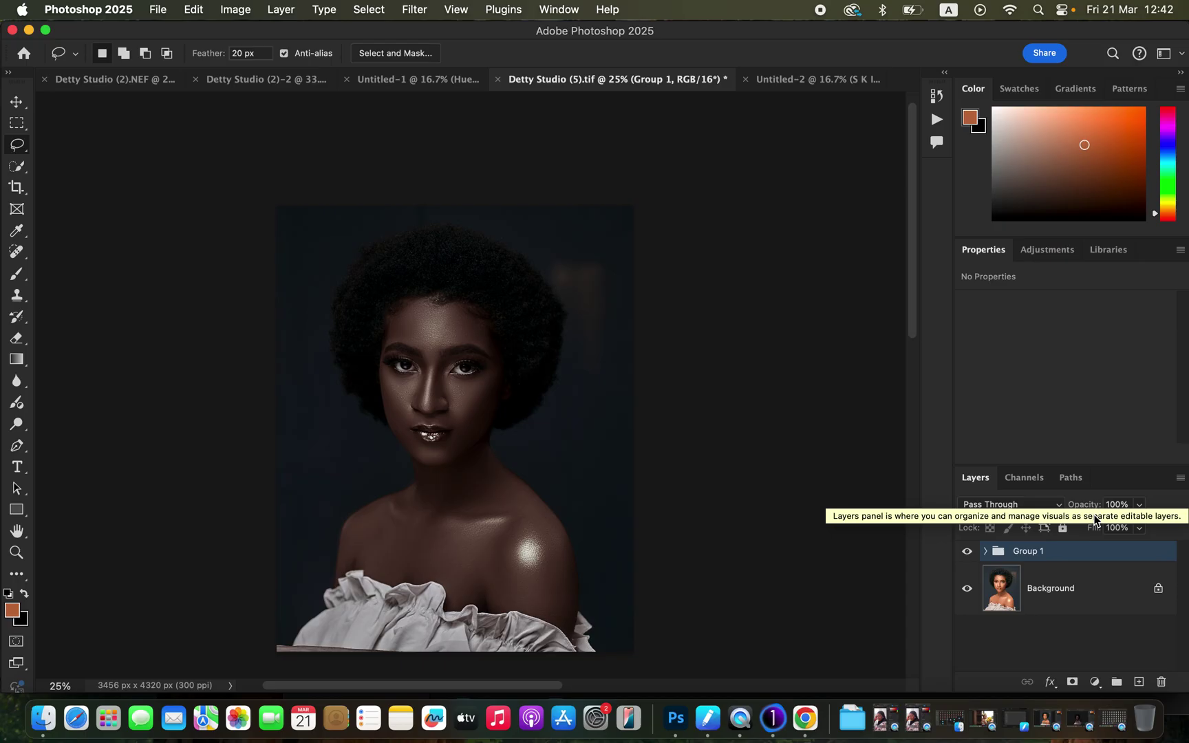
drag(1126, 554, 1160, 683)
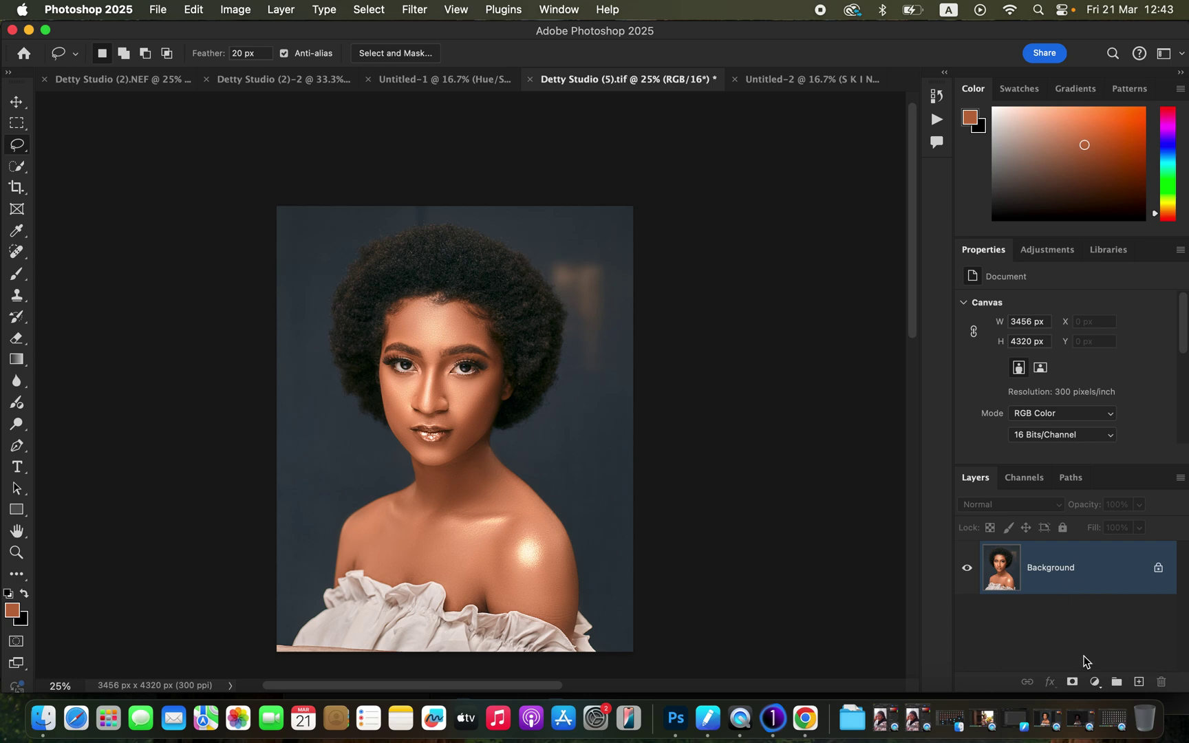
- Add a Selective Color adjustment layer and set the Reds to Cyan -6% and Magenta +10%
click(1095, 681)
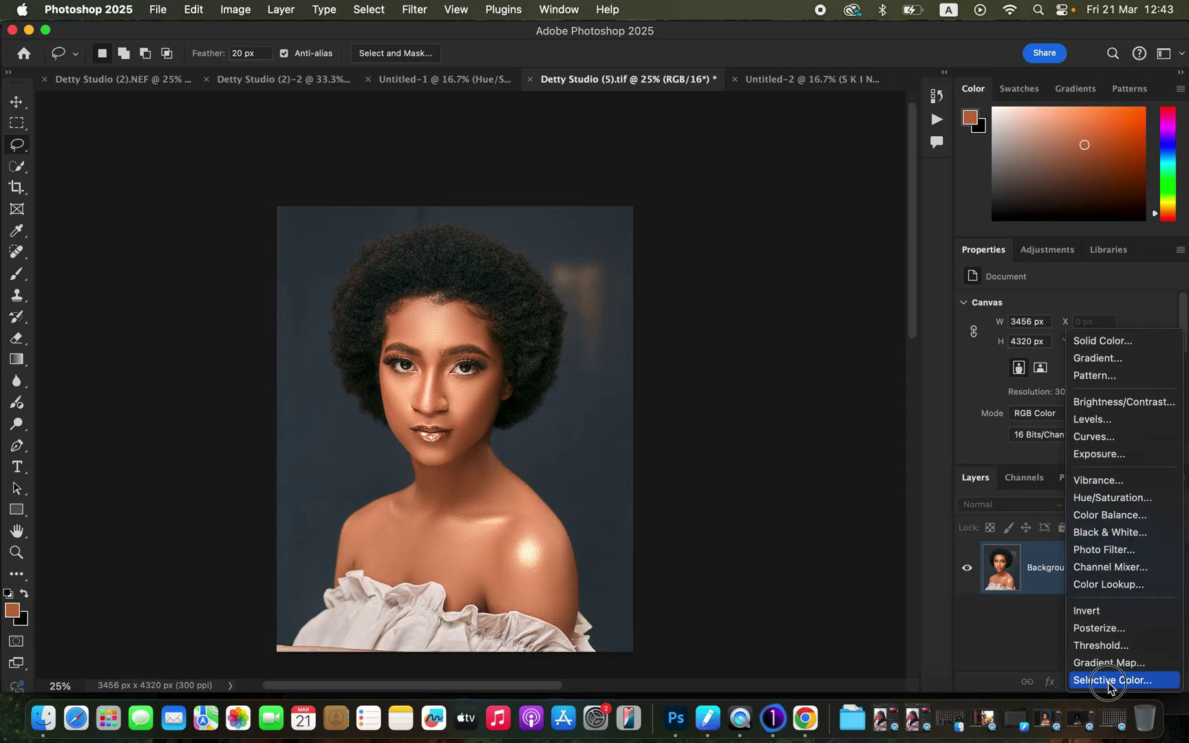
click(1111, 681)
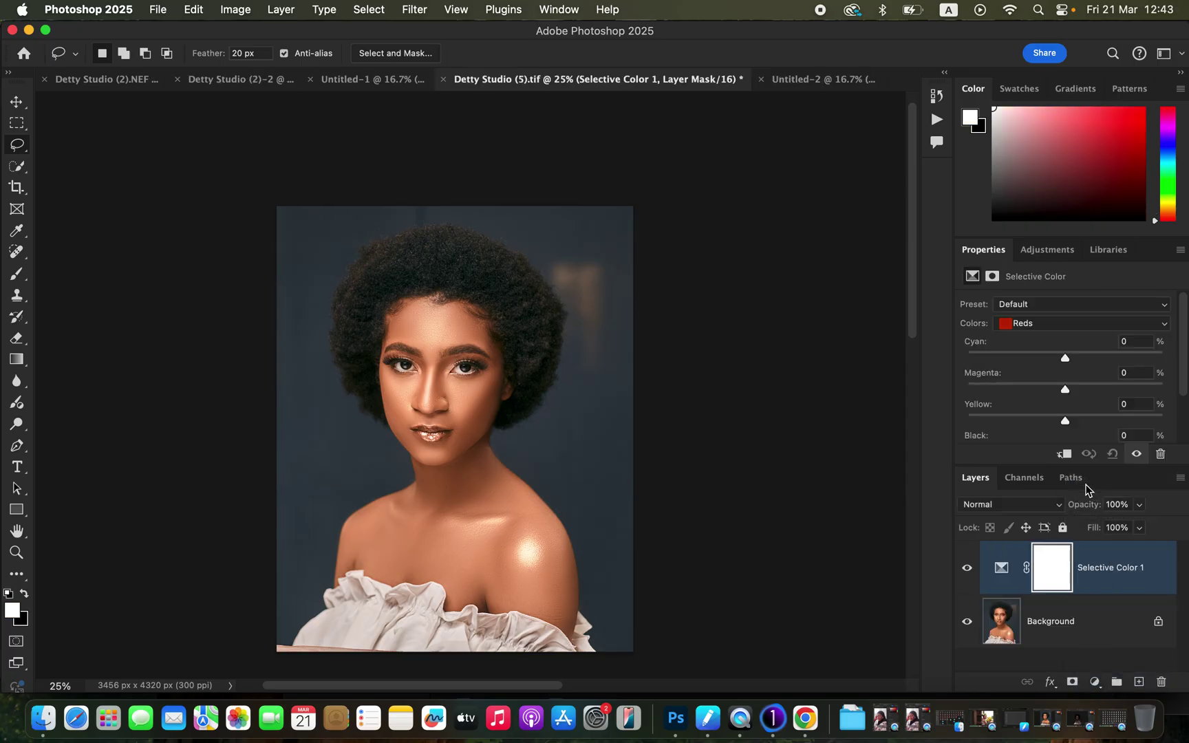
click(1086, 325)
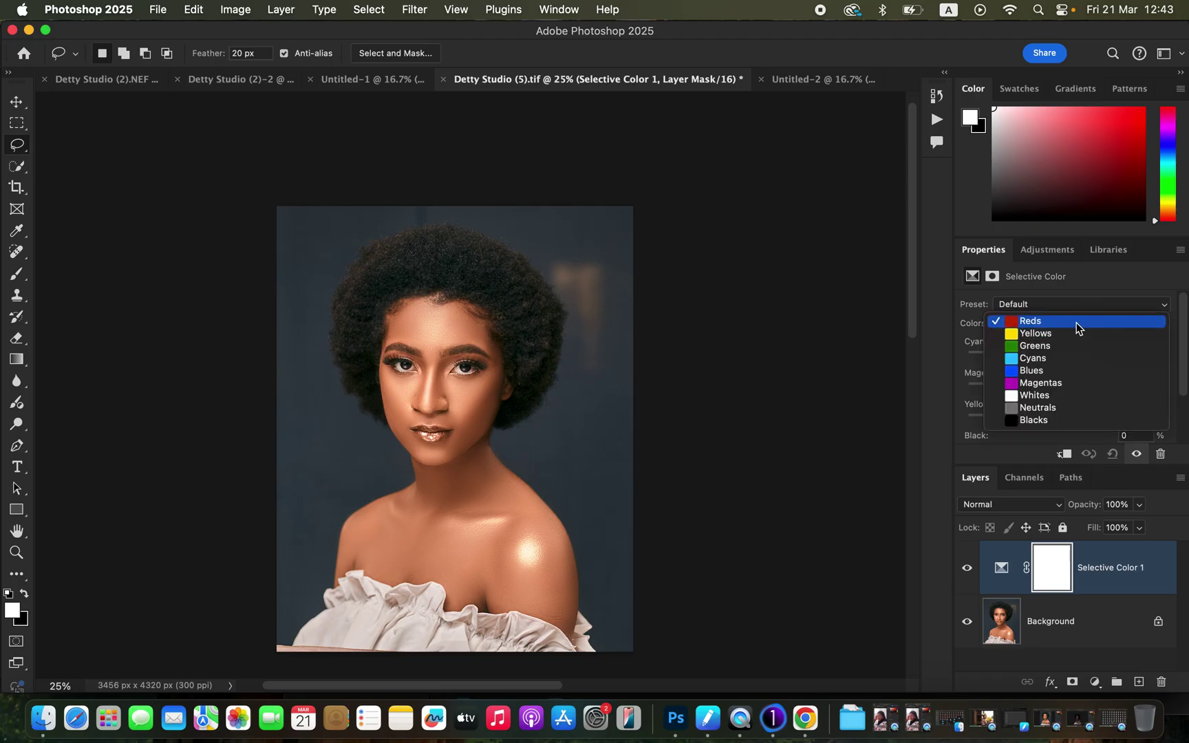
click(1108, 289)
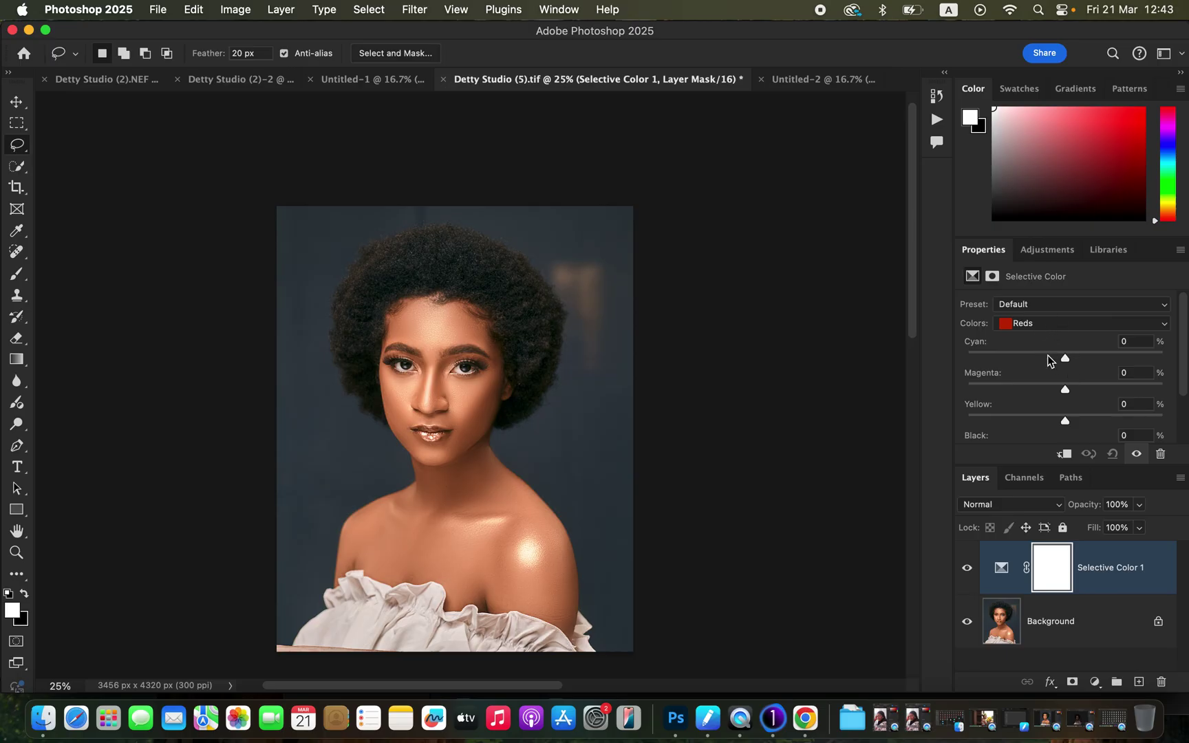
drag(1065, 358, 1062, 360)
drag(1065, 387, 1075, 390)
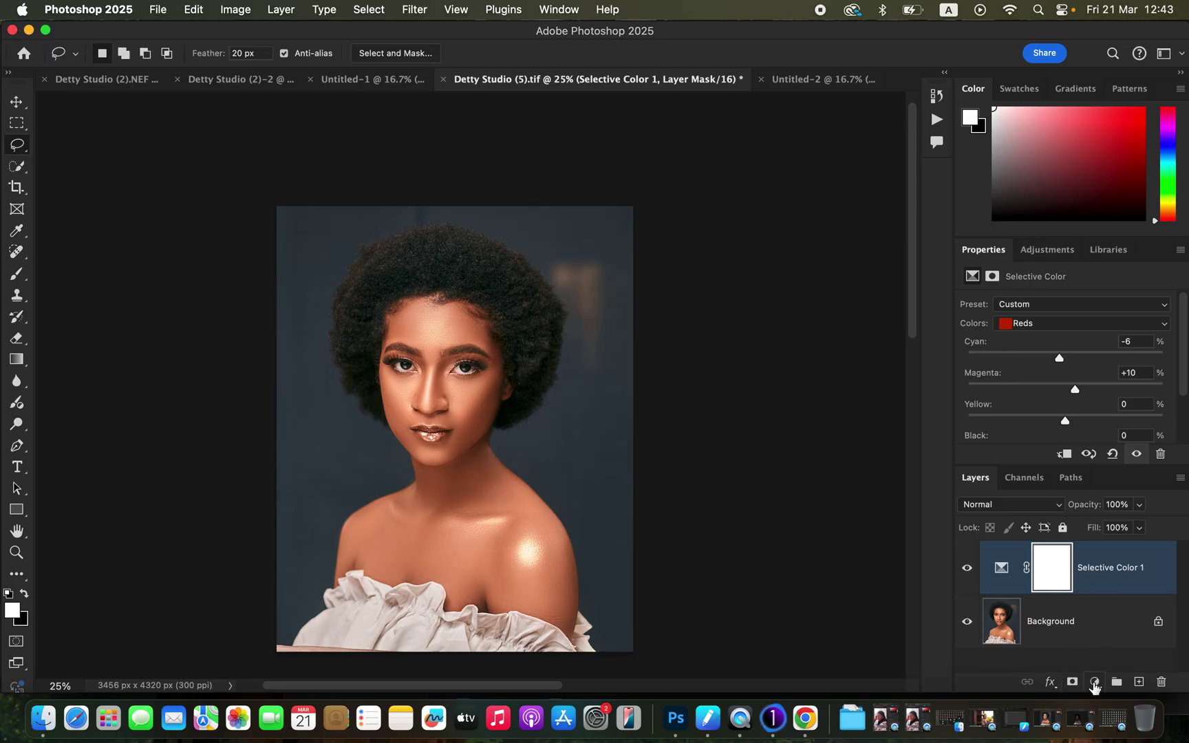
- Add a Black & White adjustment layer above Selective Color 1 using the High Contrast Blue Filter preset
click(1095, 683)
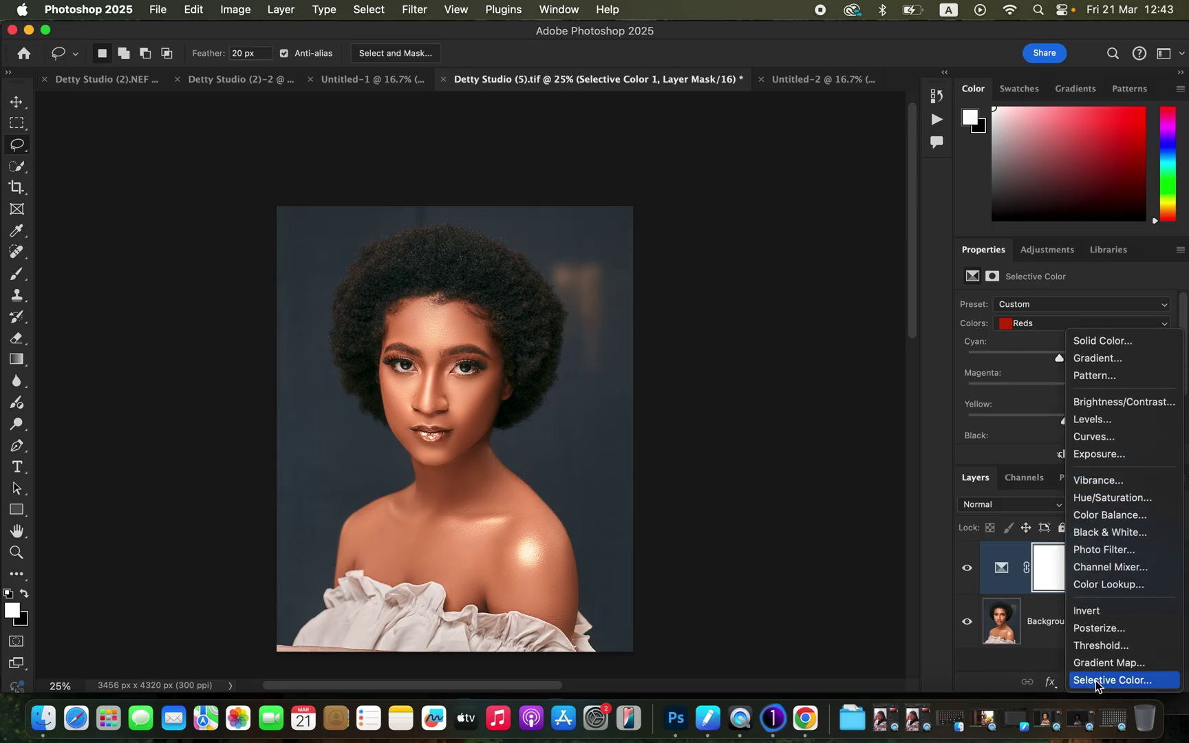
click(1112, 541)
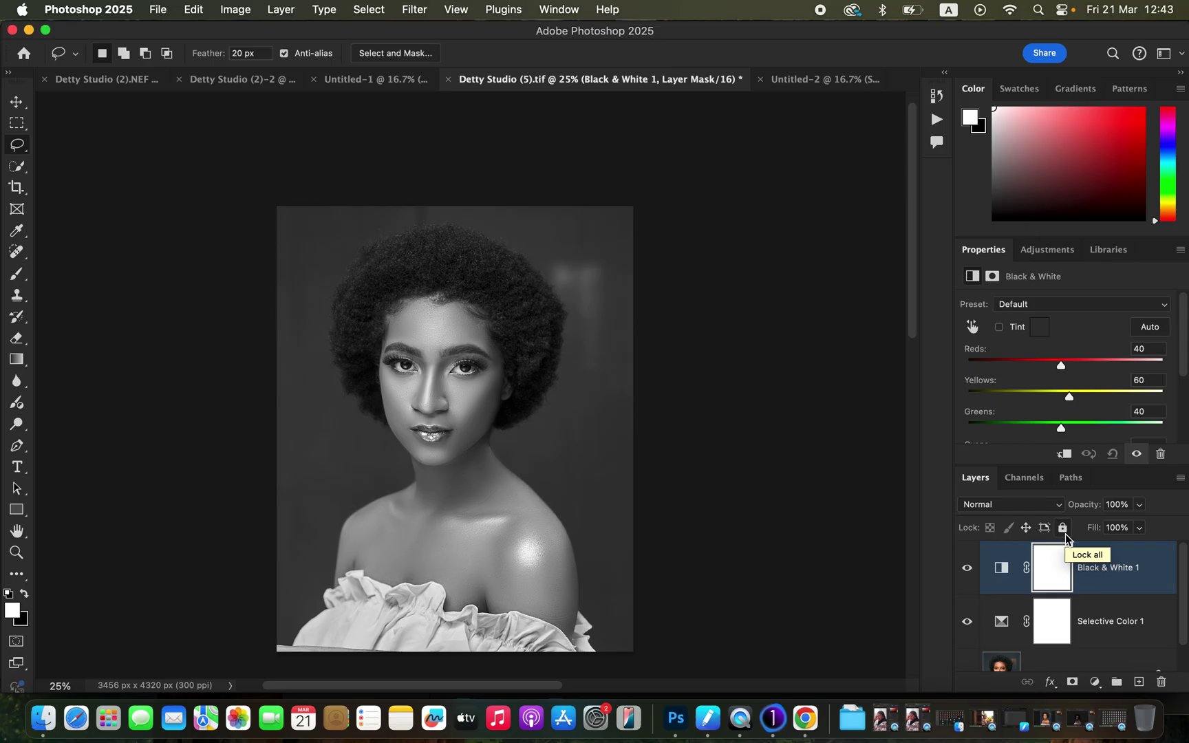
click(1065, 307)
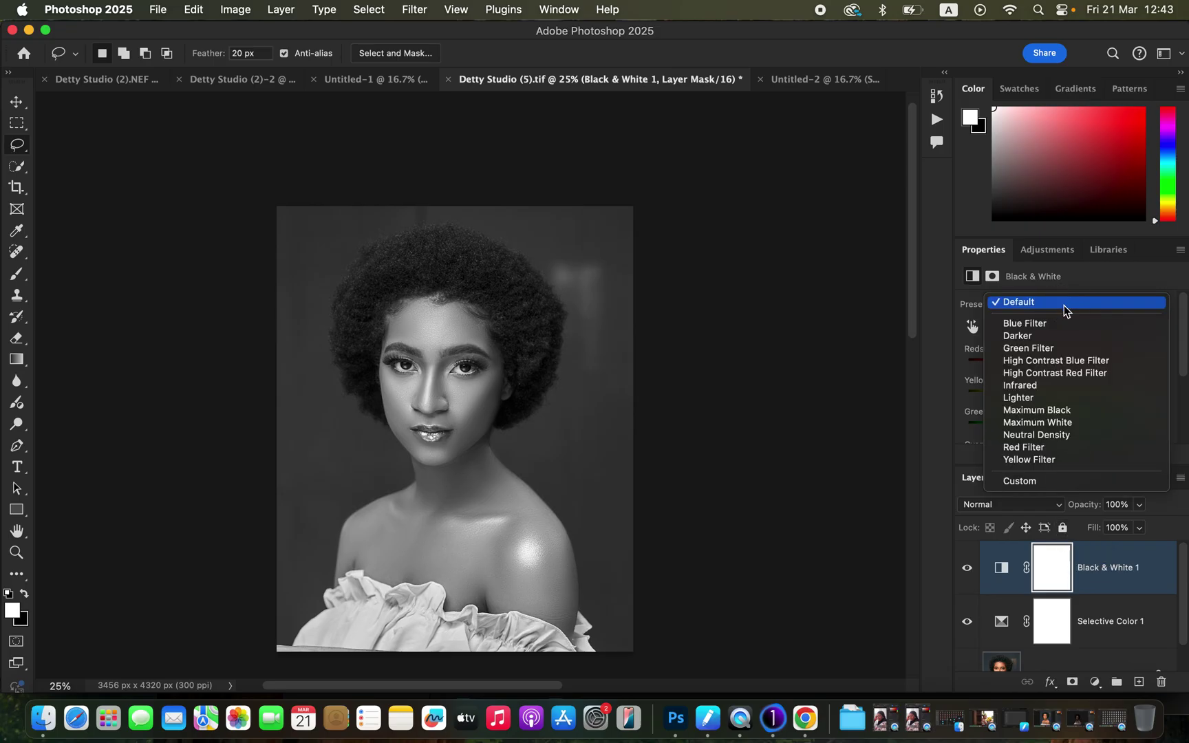
click(1080, 363)
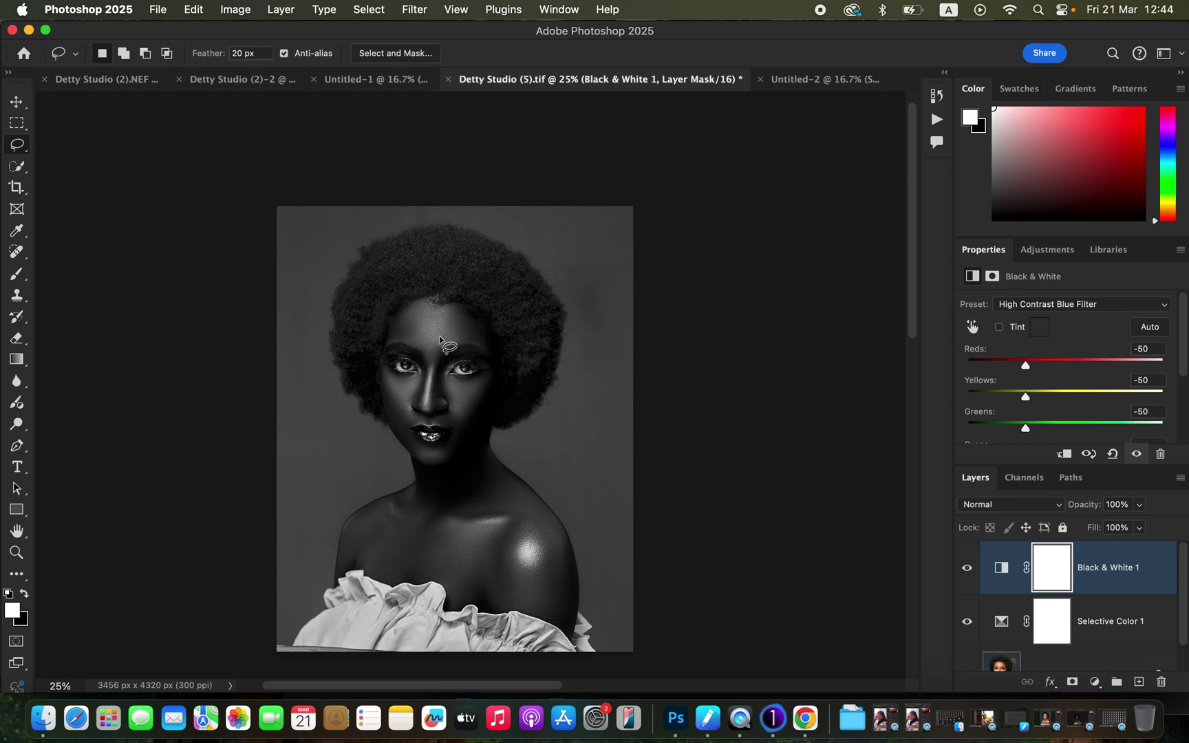
- Blend the Black & White 1 layer in Multiply mode at 58% opacity and compare the image with and without it
click(1033, 504)
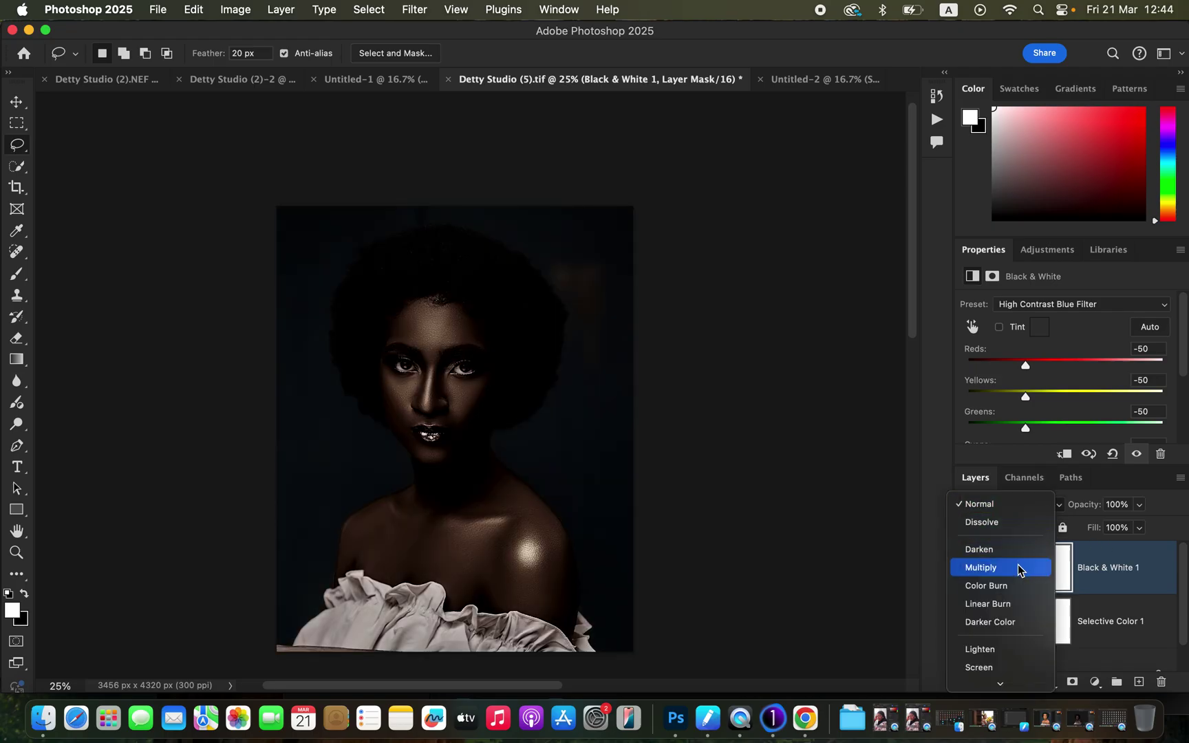
click(1020, 569)
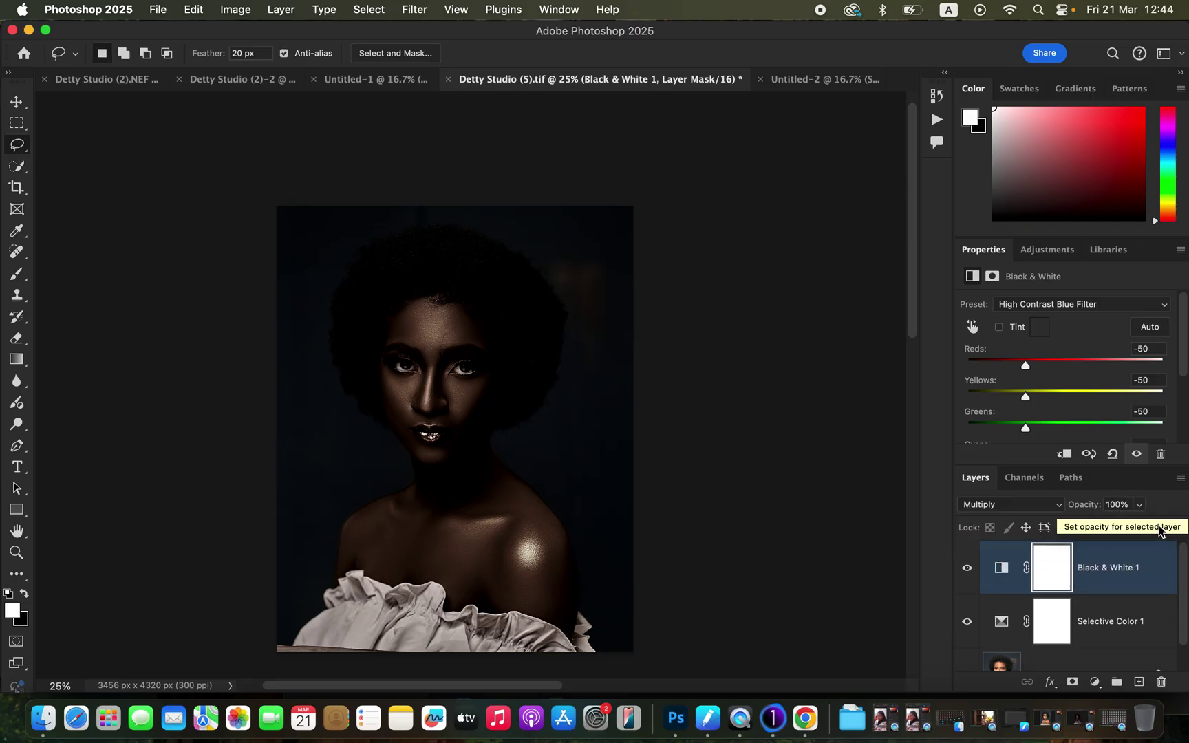
click(1140, 505)
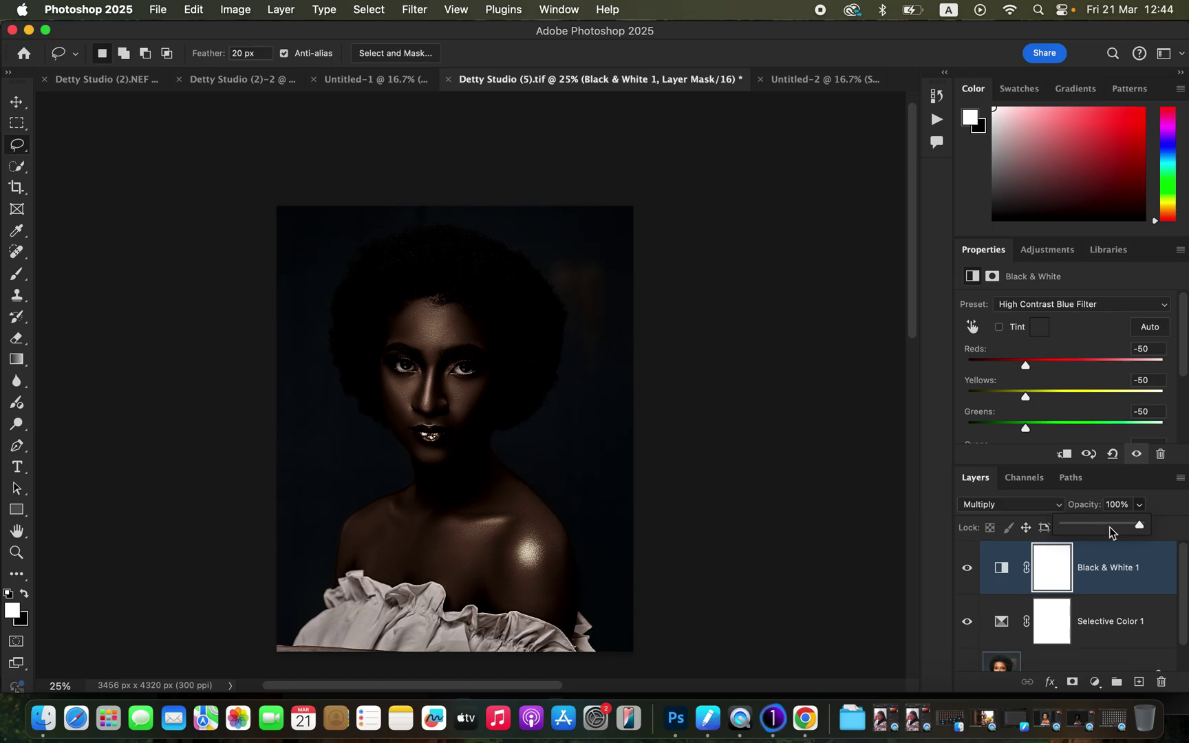
click(1108, 526)
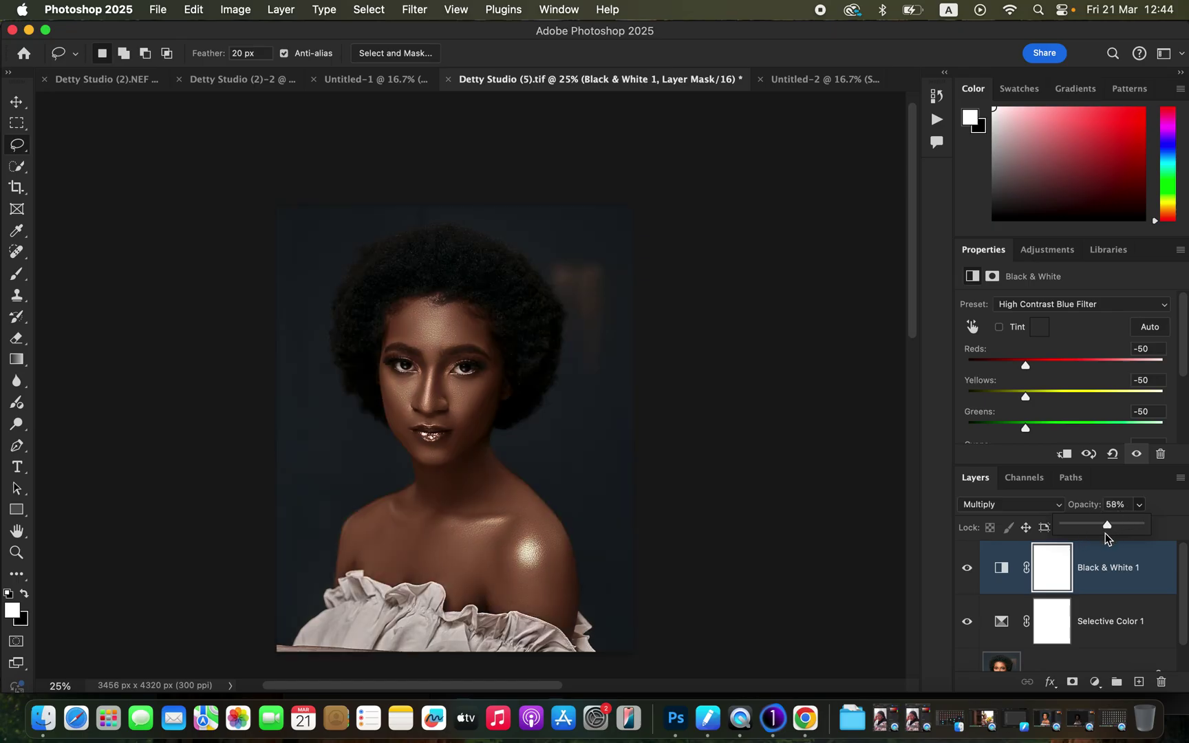
click(973, 580)
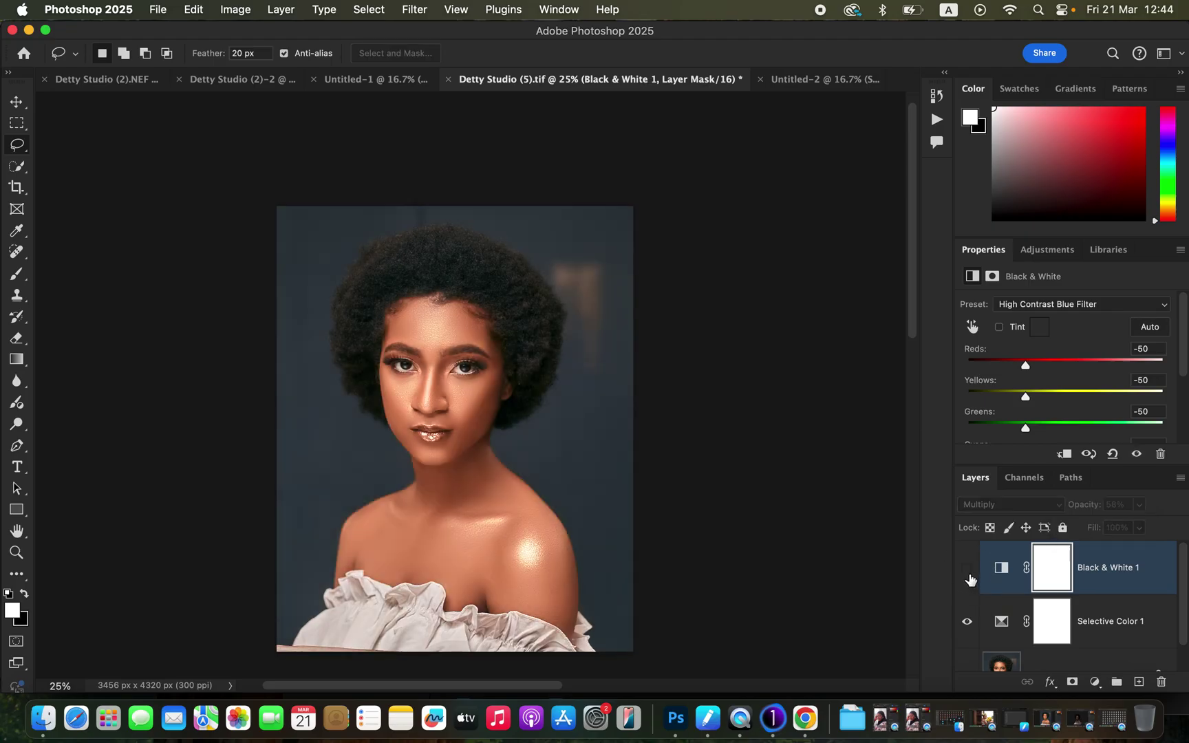
click(973, 580)
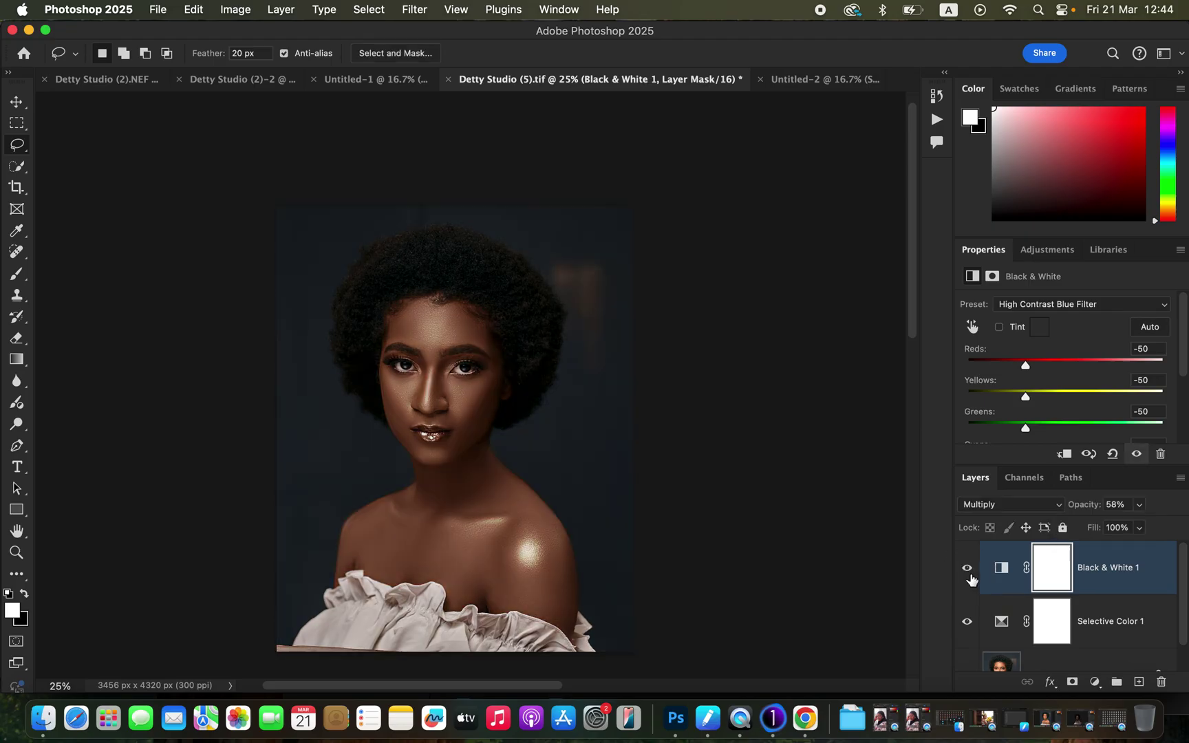
- Add a Hue/Saturation adjustment layer, darken the Reds by lowering their Lightness, and preview the image with and without the layer
click(1095, 682)
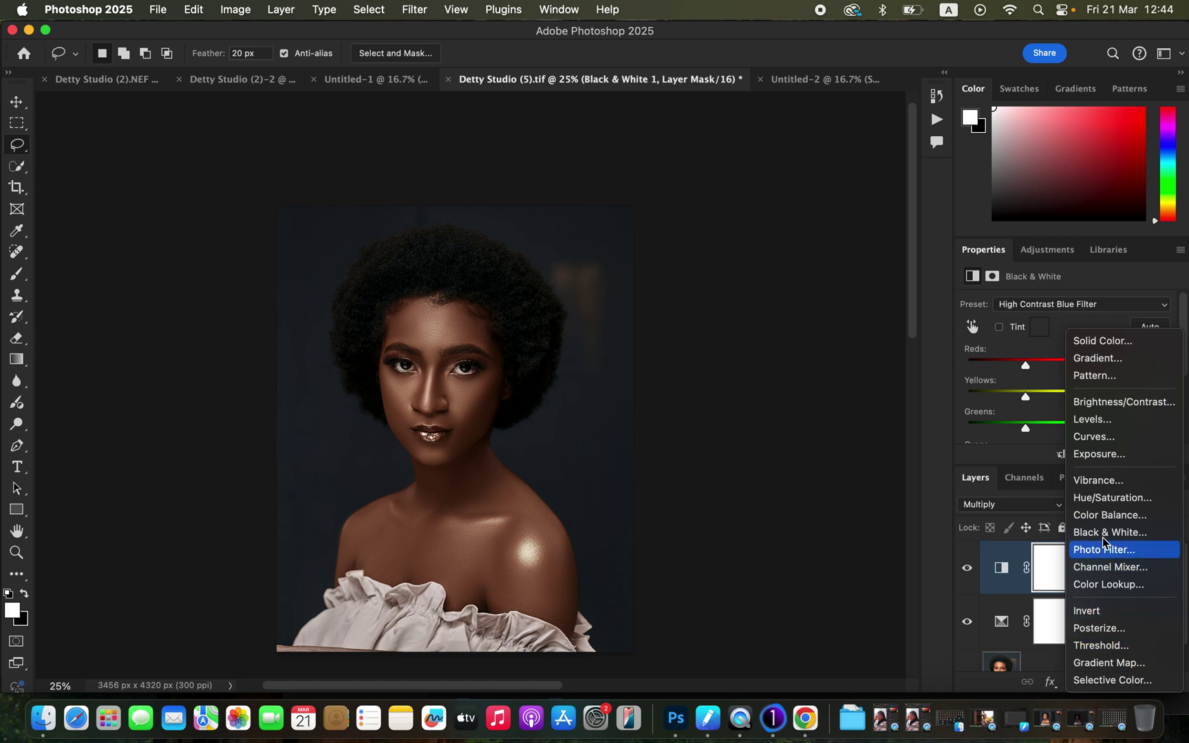
click(1113, 497)
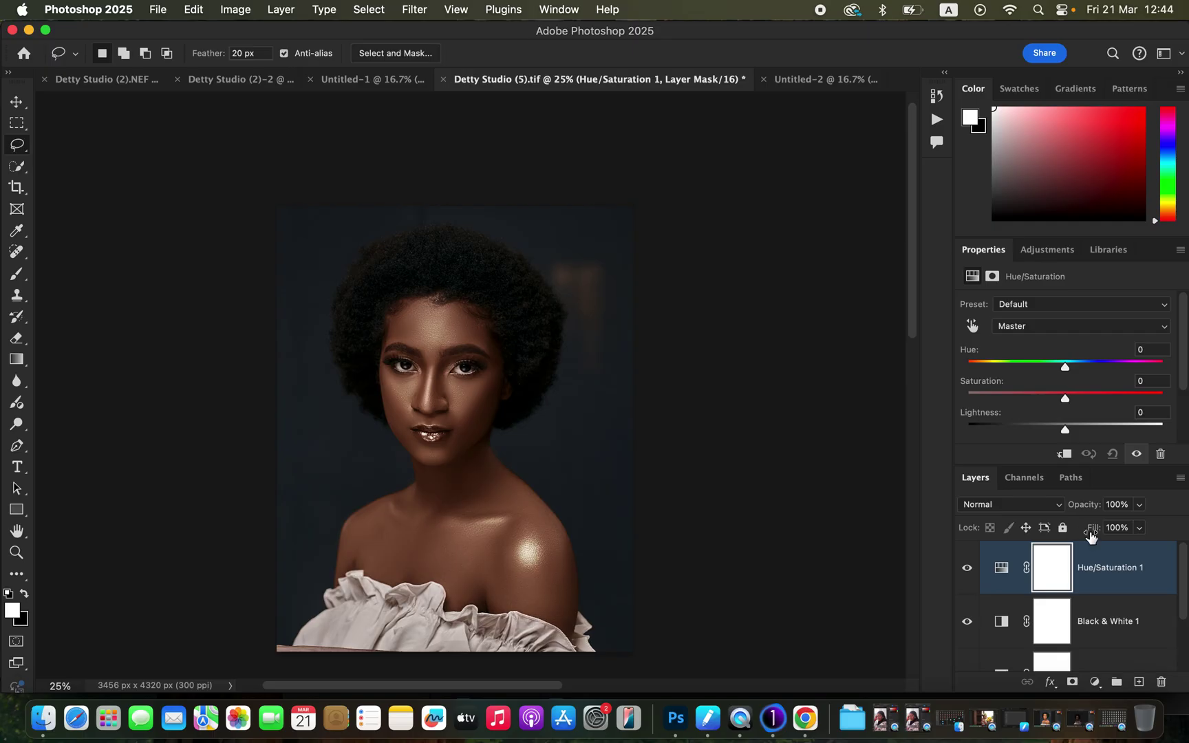
click(1064, 328)
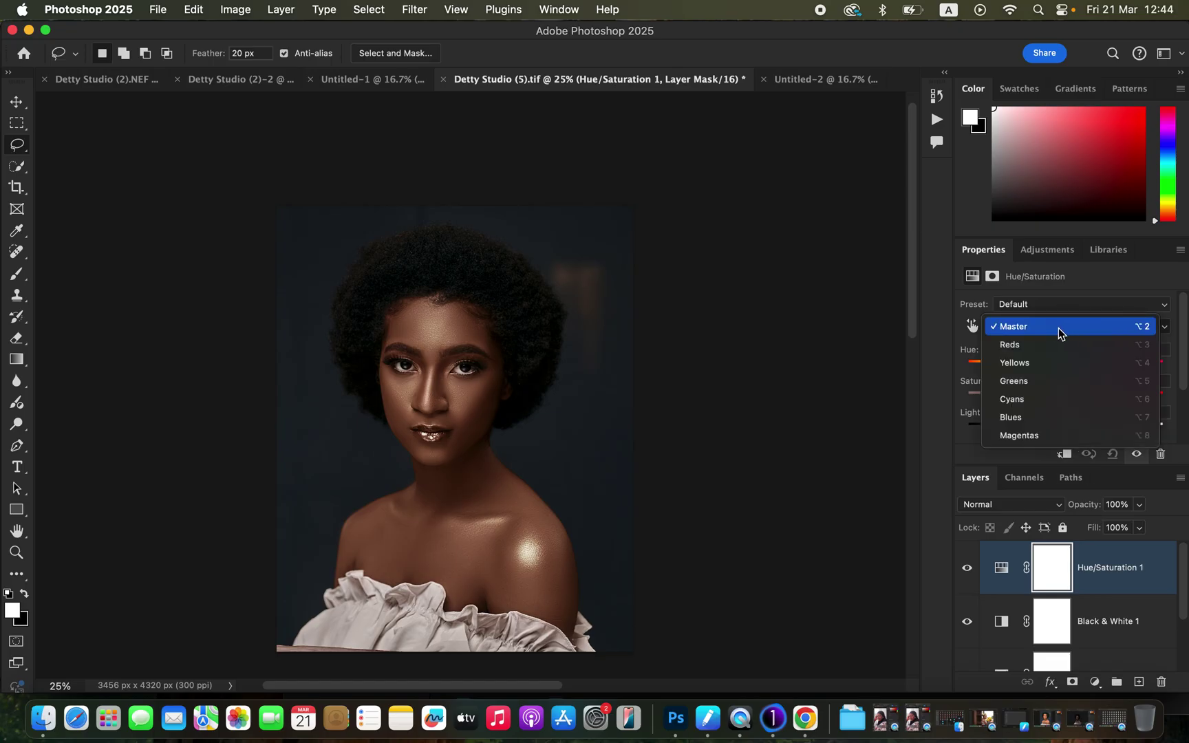
click(1059, 346)
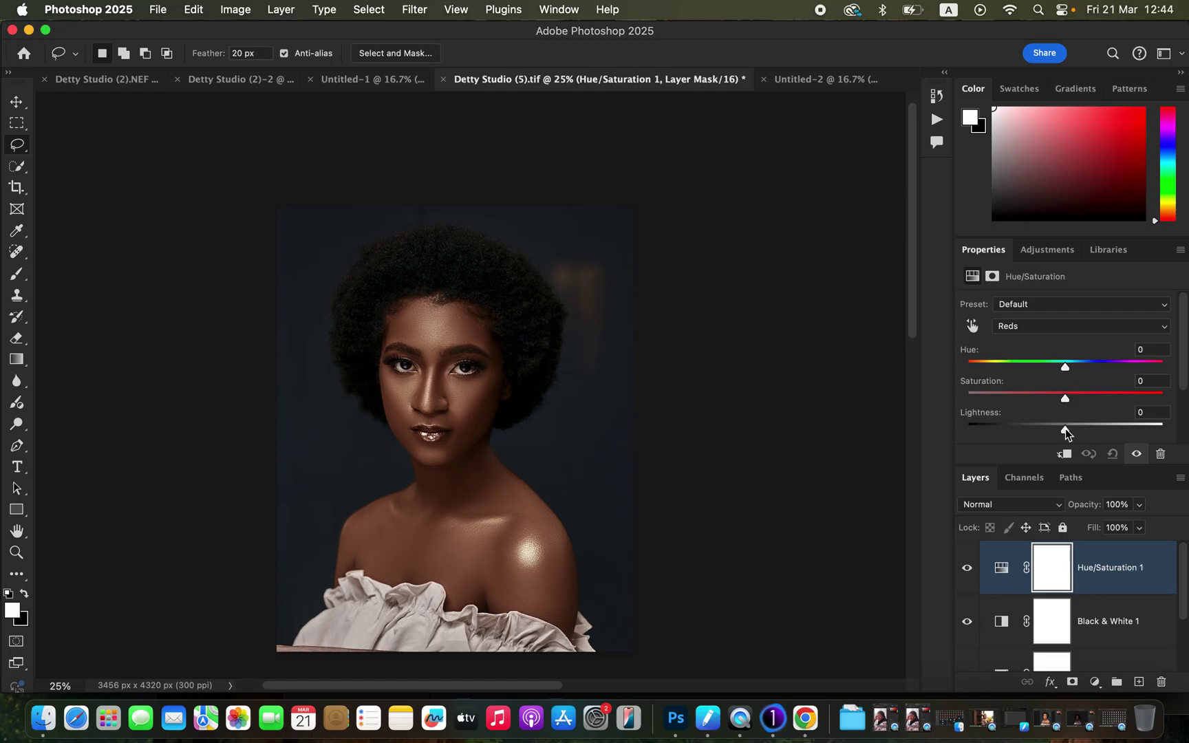
drag(1064, 429, 1030, 437)
click(967, 571)
click(967, 573)
- Lower the Lightness and slightly reduce the Saturation of the Yellows in the Hue/Saturation layer
click(1081, 328)
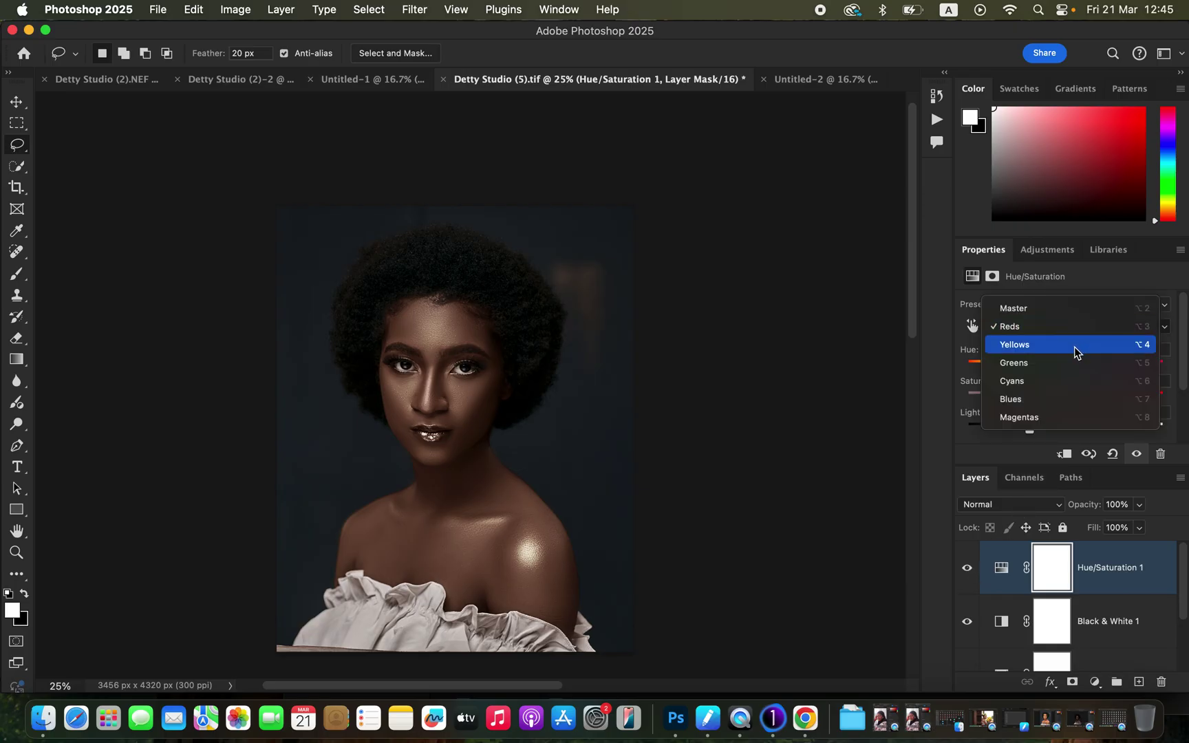
click(1075, 346)
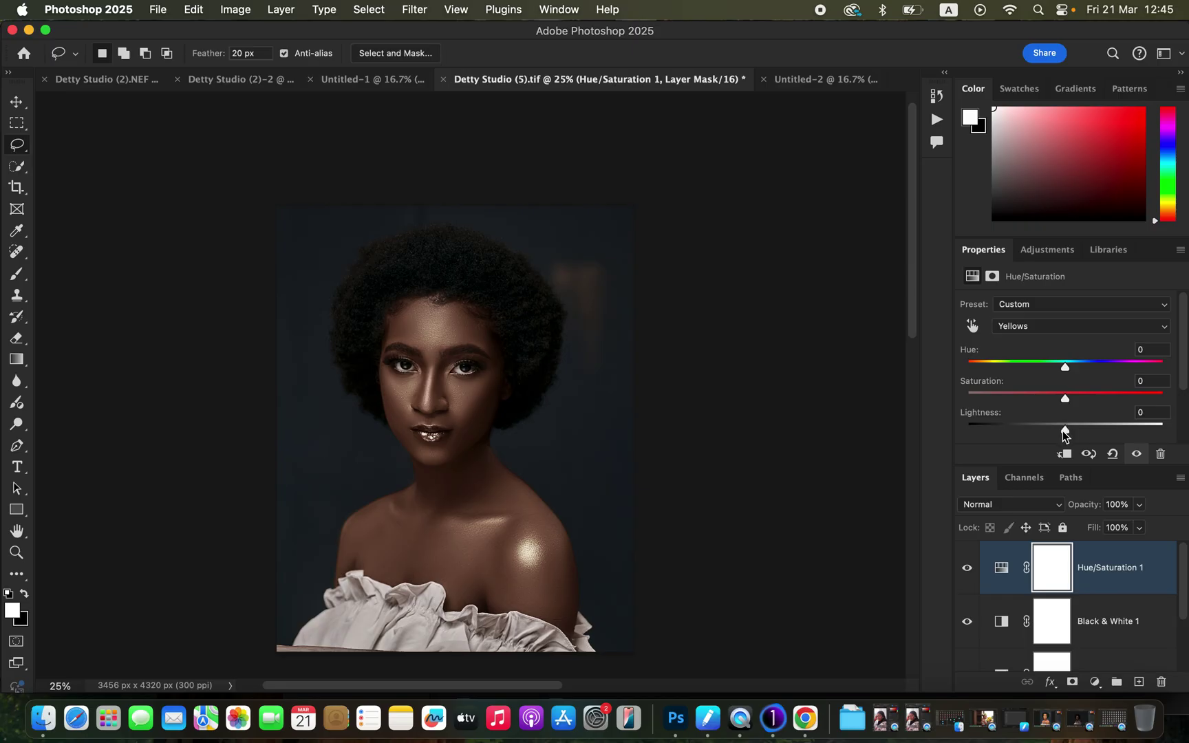
drag(1064, 432, 1039, 435)
drag(1066, 402, 1051, 399)
- Add a second Black & White adjustment layer with the Default preset and set its blend mode to Multiply
click(1095, 682)
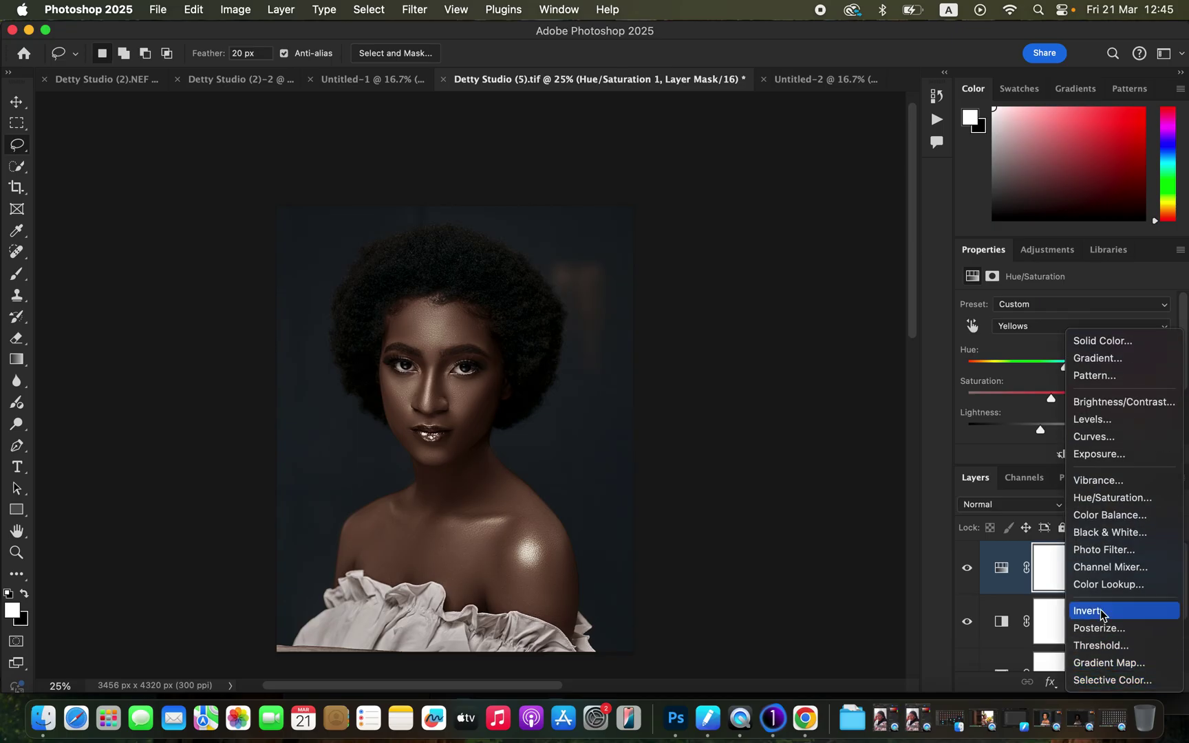
click(1104, 534)
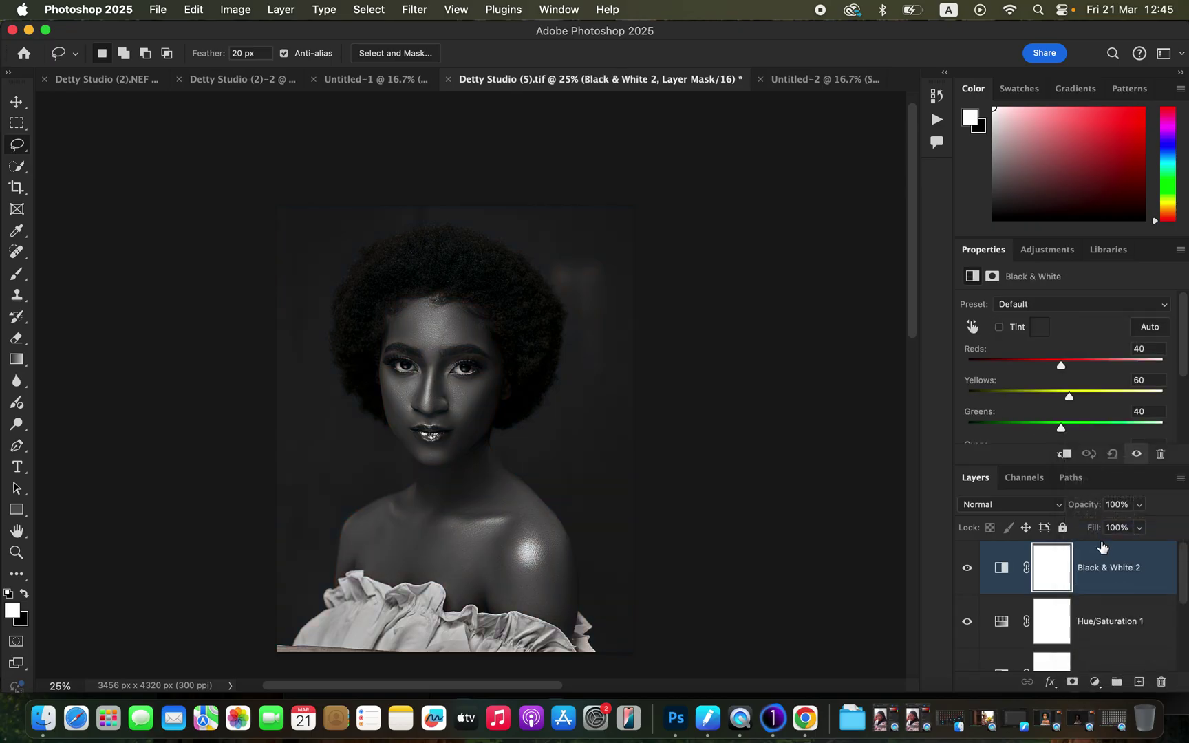
click(1035, 508)
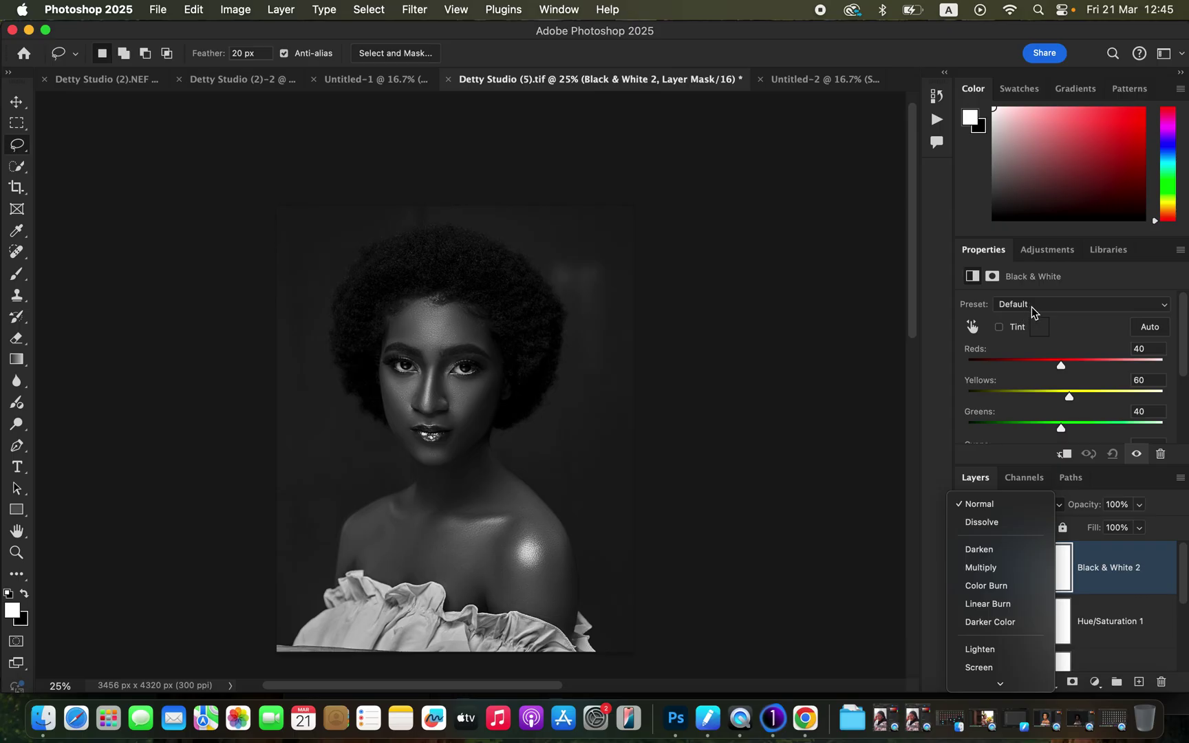
click(1007, 571)
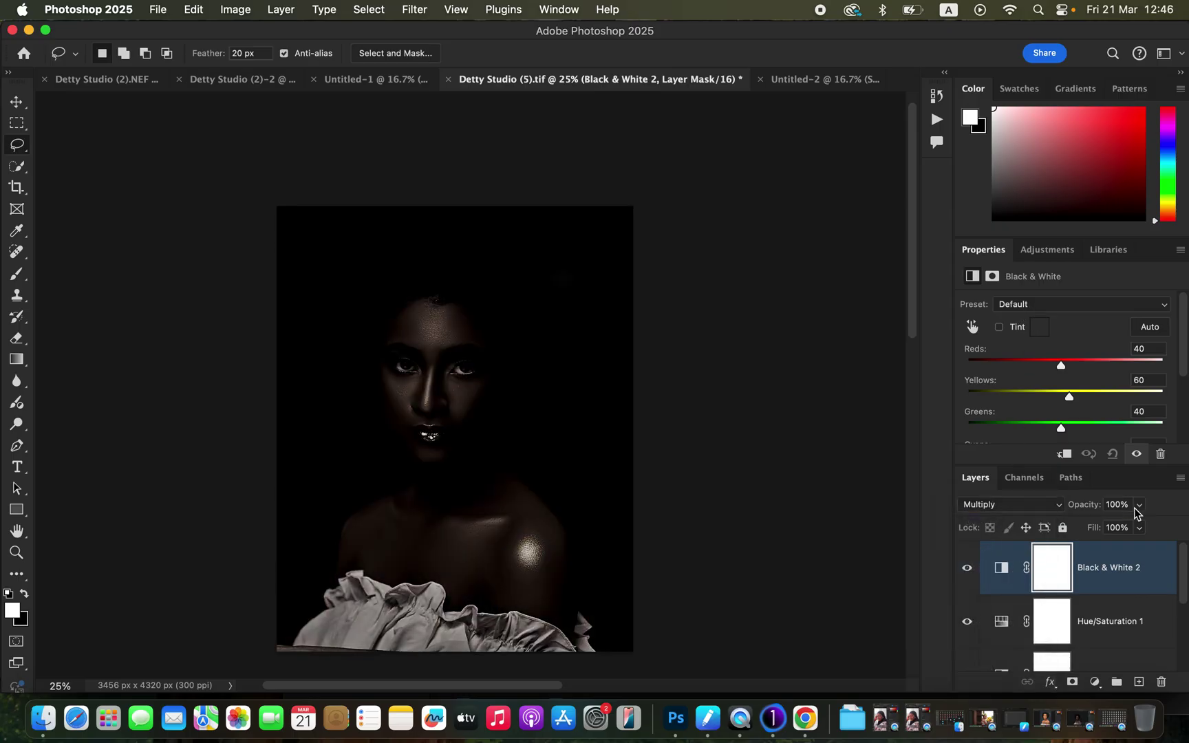
- Reduce the Black & White 2 layer's opacity to 26% and compare the image with and without it
drag(1139, 506, 1078, 526)
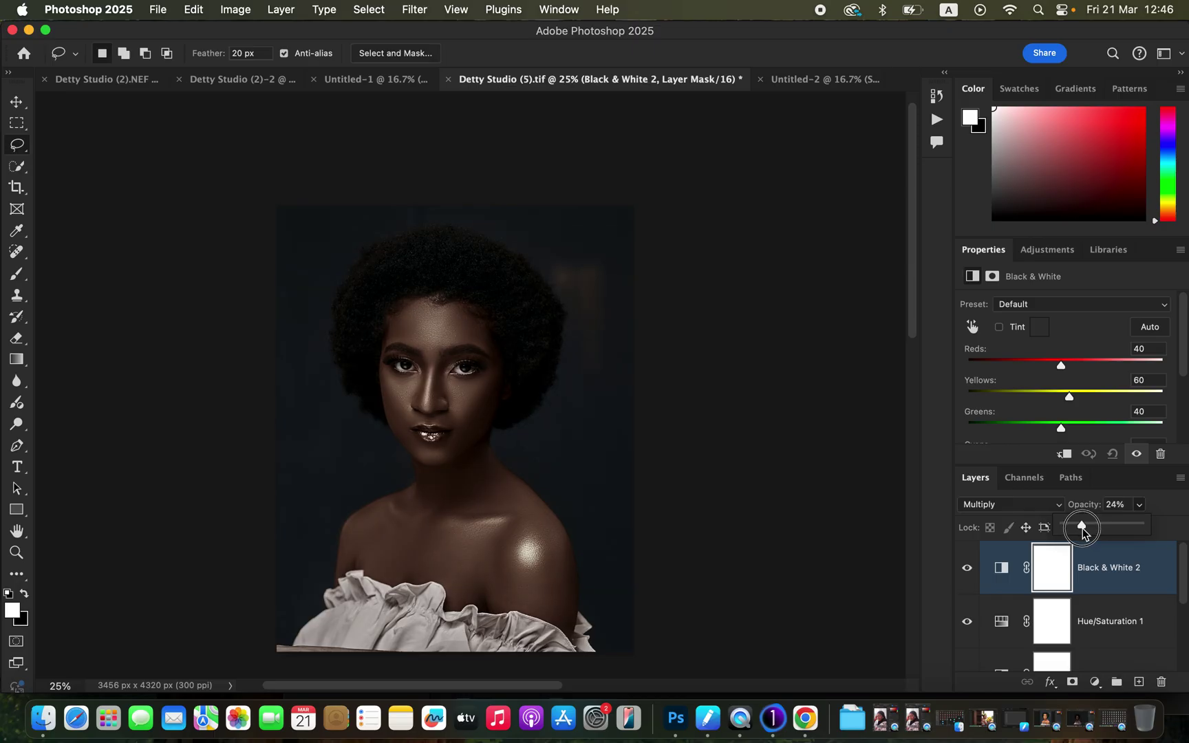
drag(1083, 530, 1085, 531)
click(967, 568)
click(967, 568)
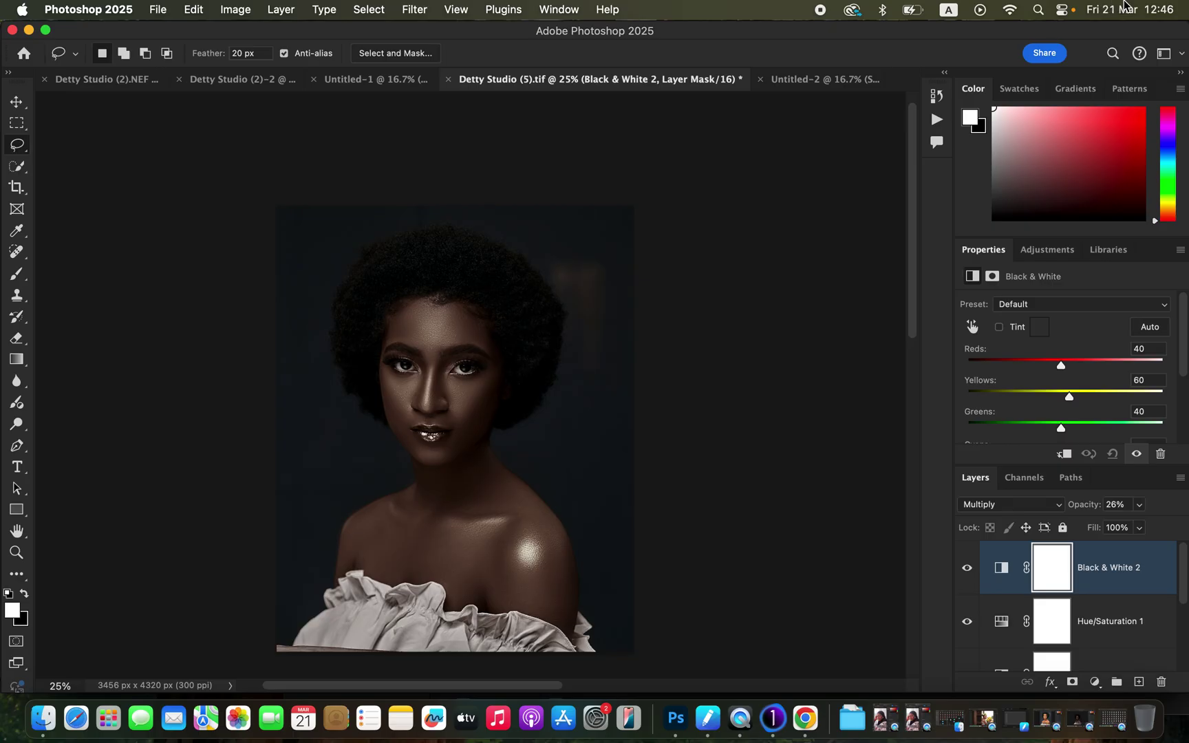
- Stamp all visible layers into a new merged pixel layer on top of the layer stack
click(911, 344)
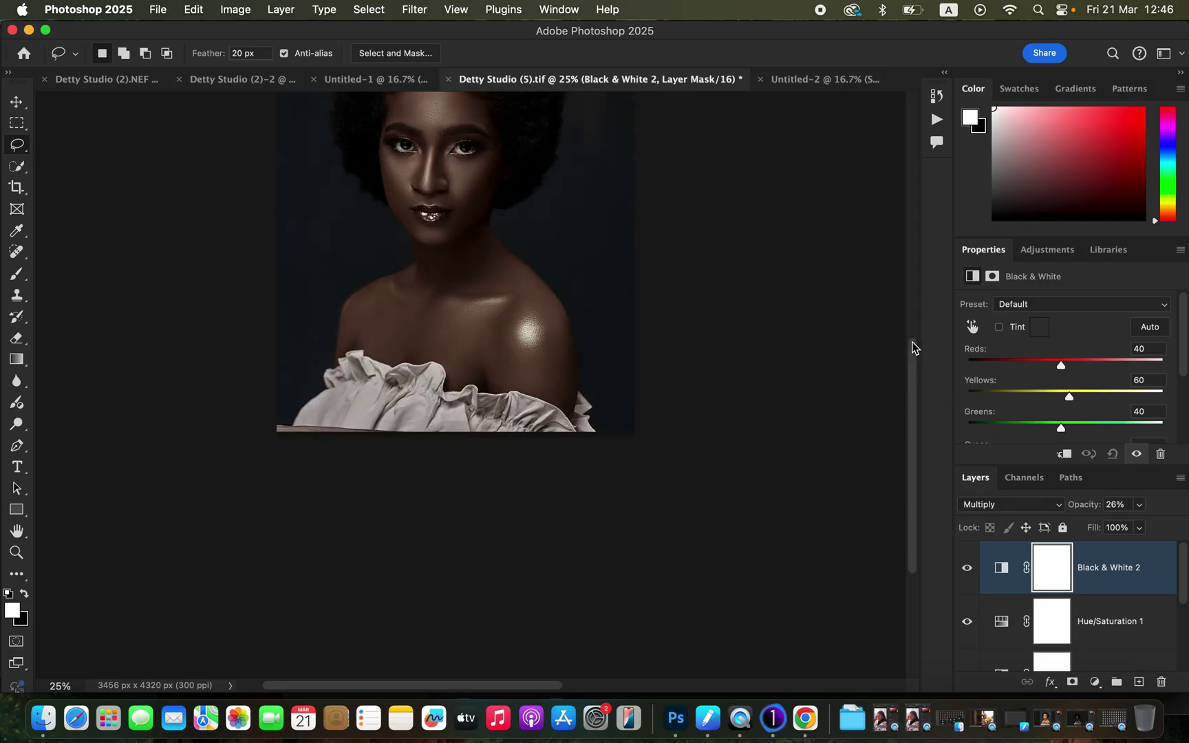
key(super+minus)
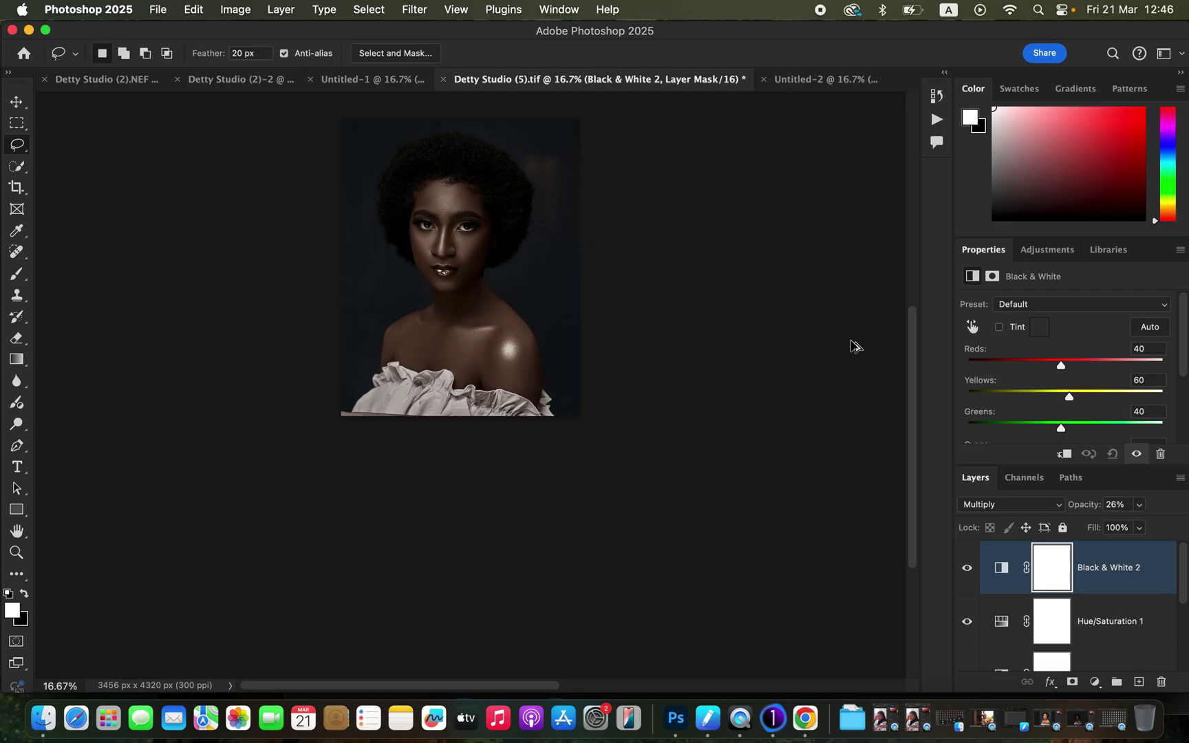
key(super+alt+shift+e)
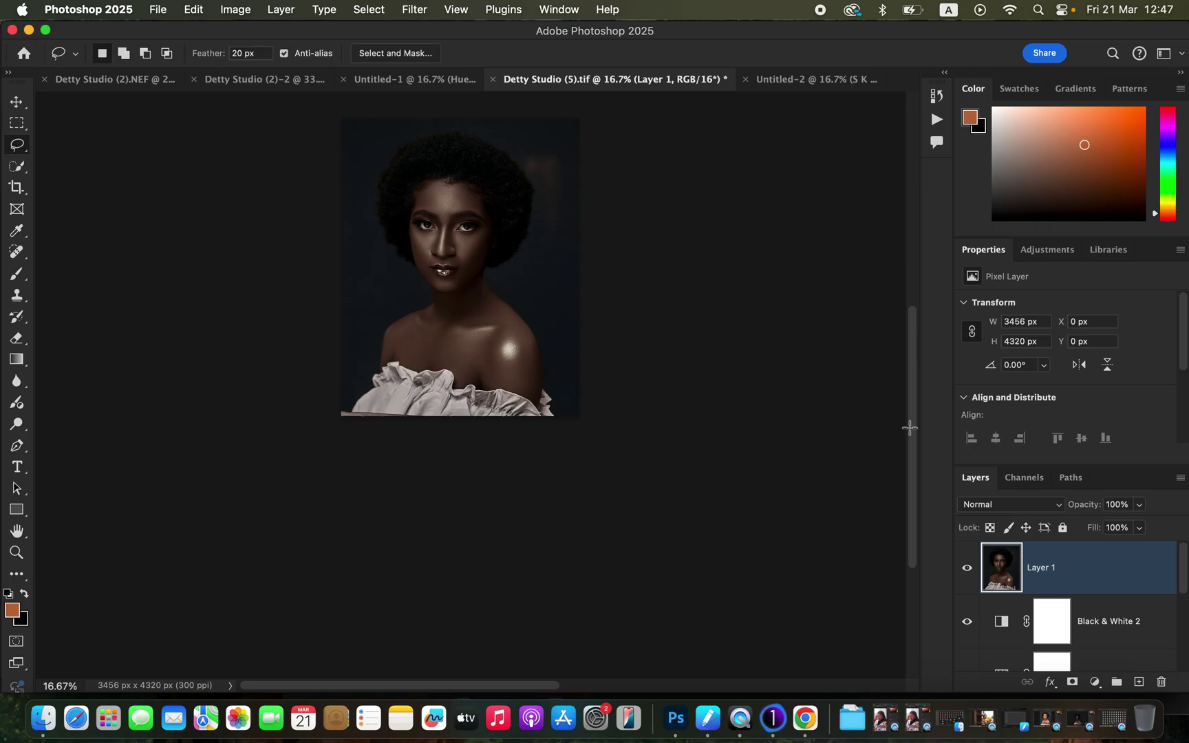
- Open the merged layer in the Camera Raw Filter and go to the Color Mixer's HSL adjustments
key(super+equal)
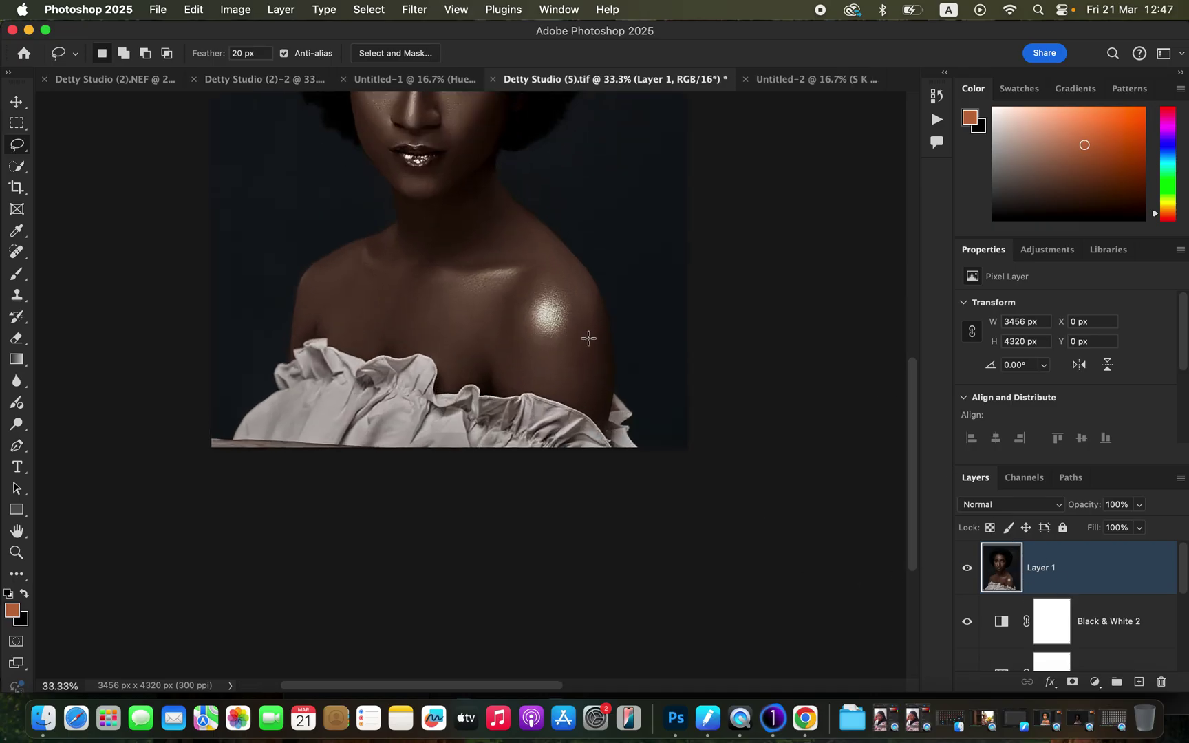
scroll(586, 337, up, 4)
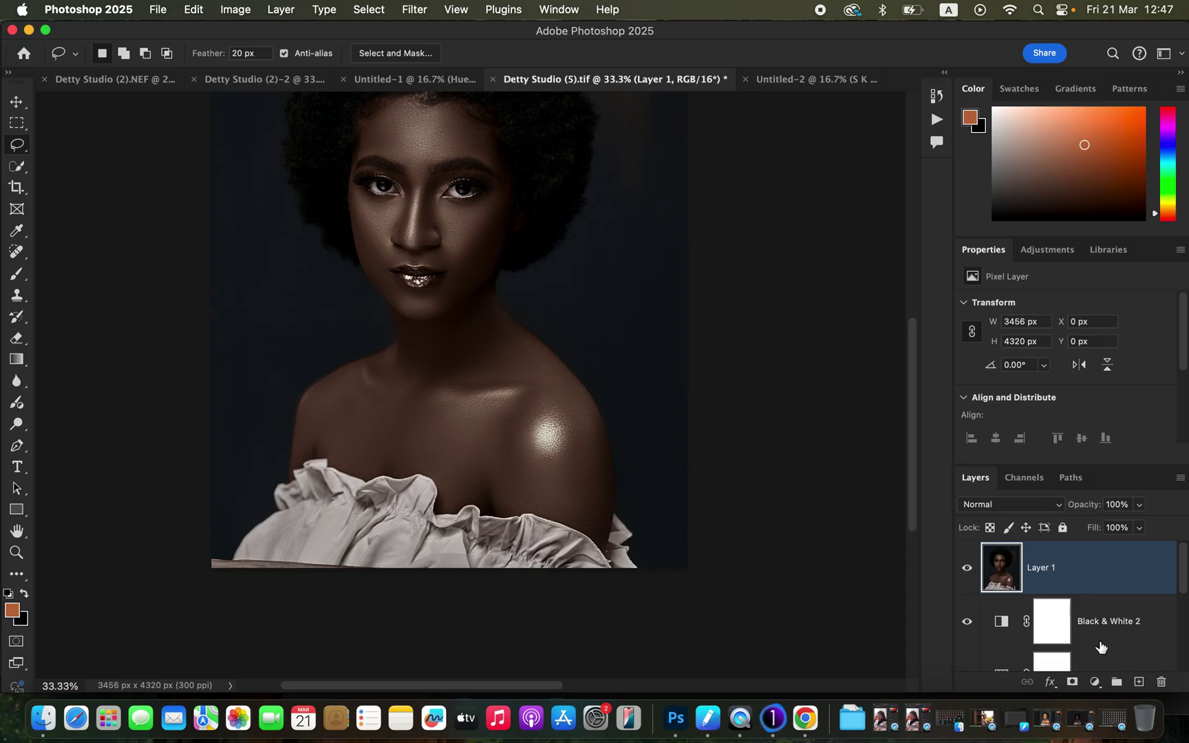
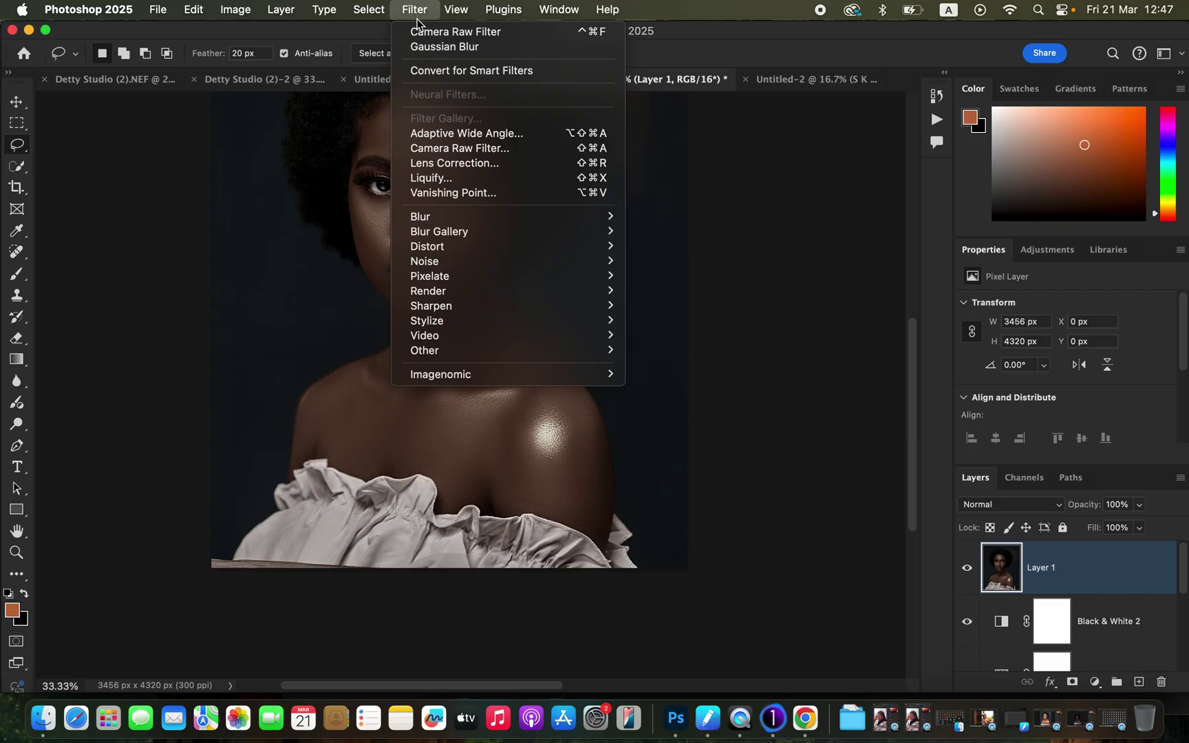
click(460, 148)
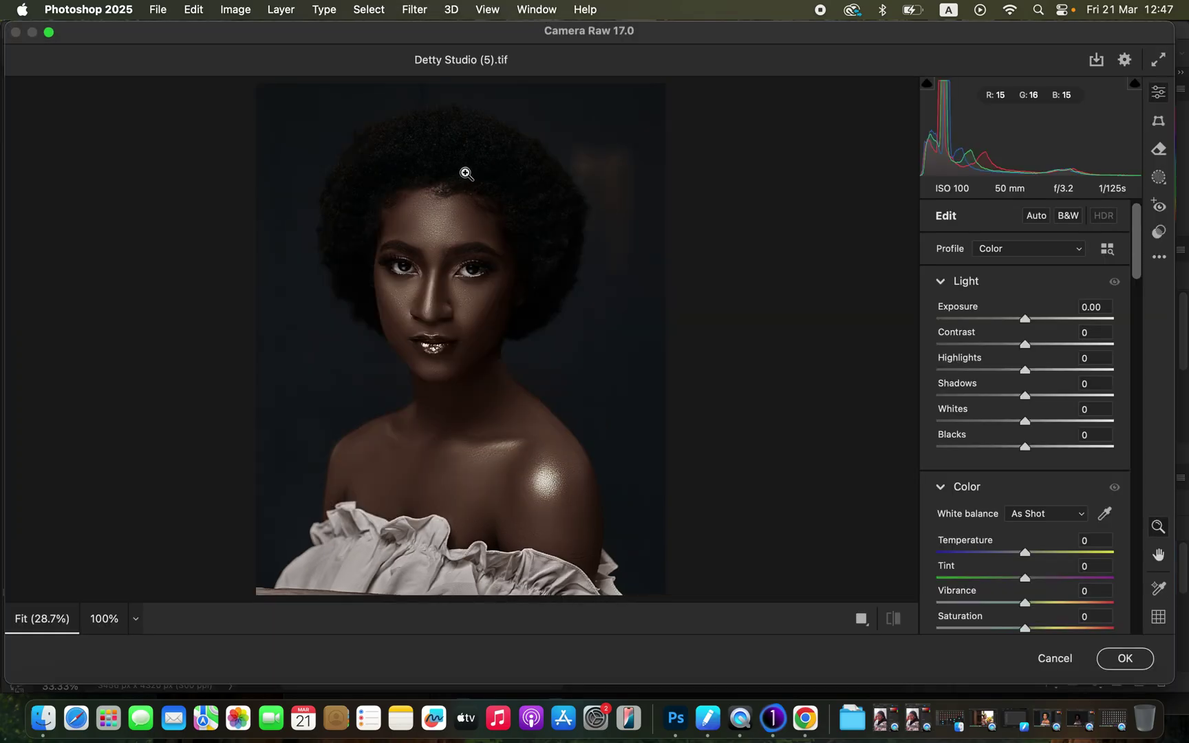
drag(1136, 273, 1142, 449)
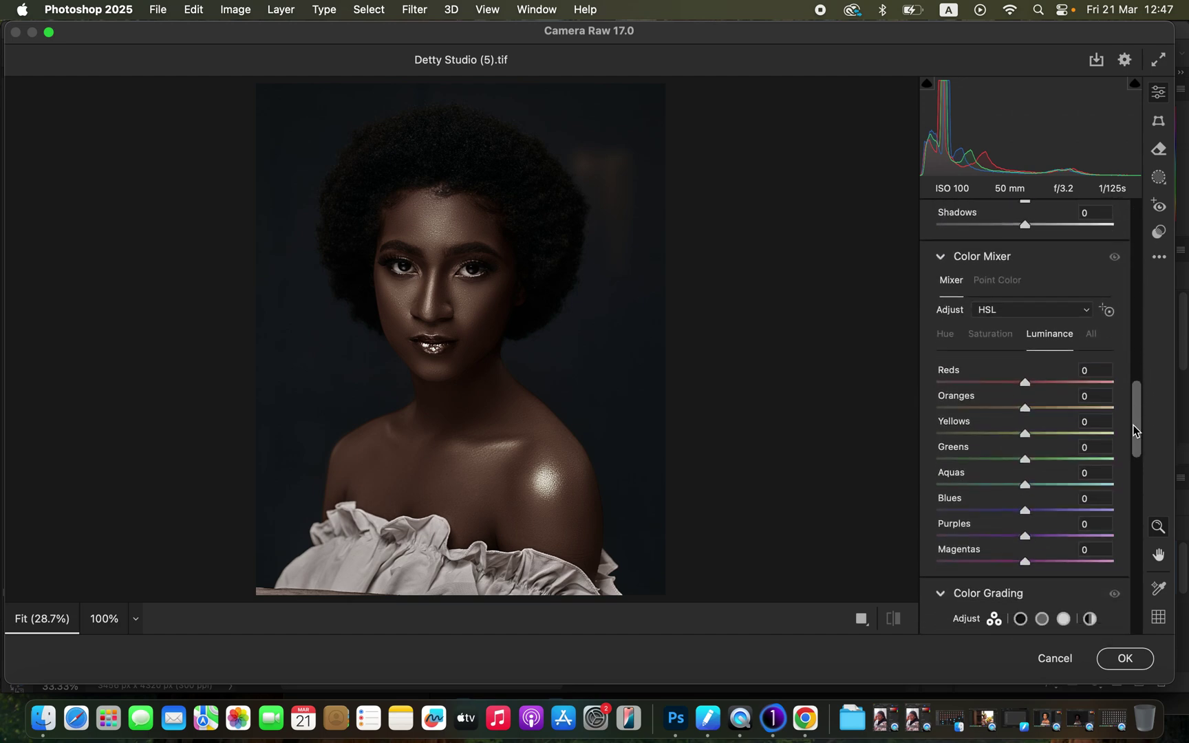
click(955, 336)
click(998, 336)
click(1053, 336)
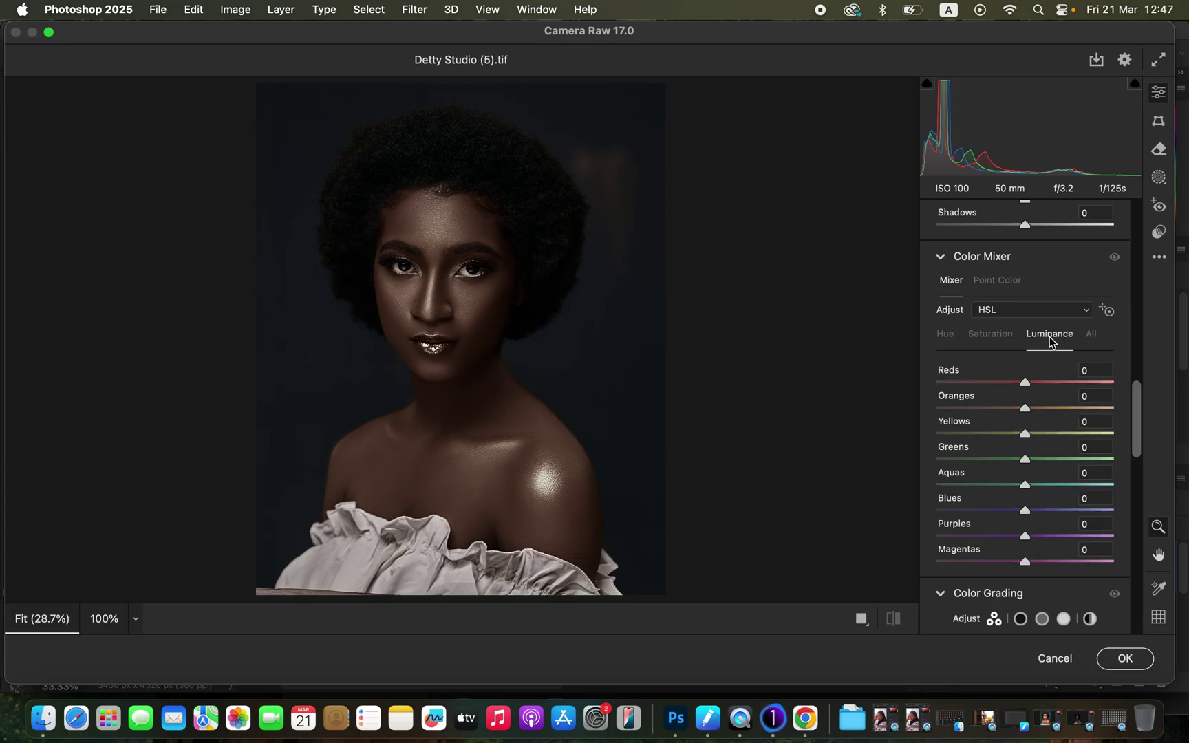
click(947, 337)
mouse_move(1028, 408)
mouse_down()
mouse_move(972, 403)
mouse_move(1061, 404)
mouse_move(1013, 402)
mouse_up()
double_click(1013, 406)
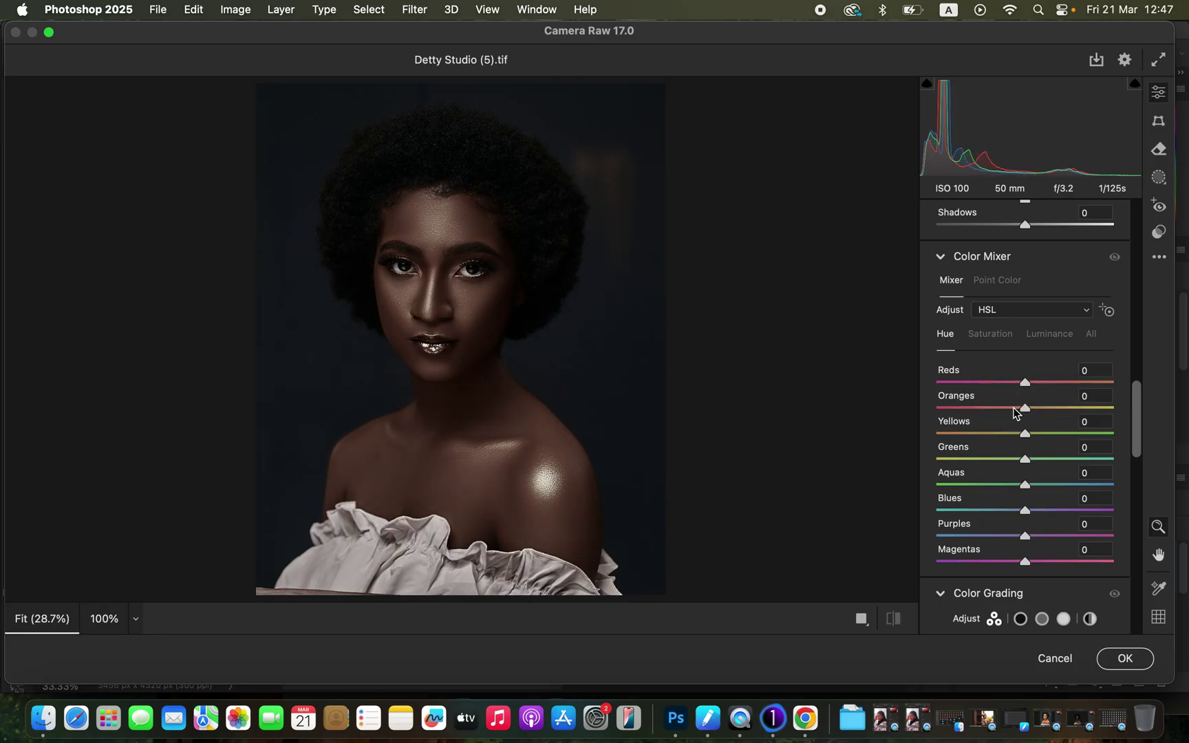
click(1002, 337)
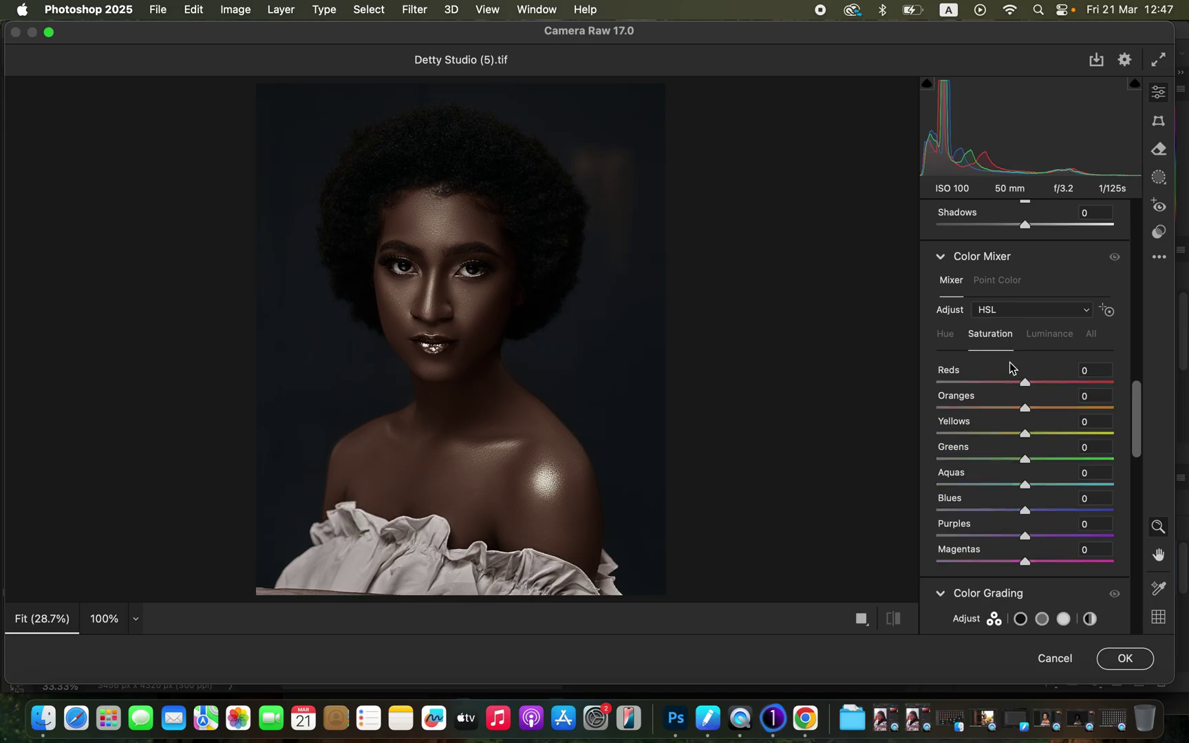
drag(1041, 406, 967, 406)
click(1057, 334)
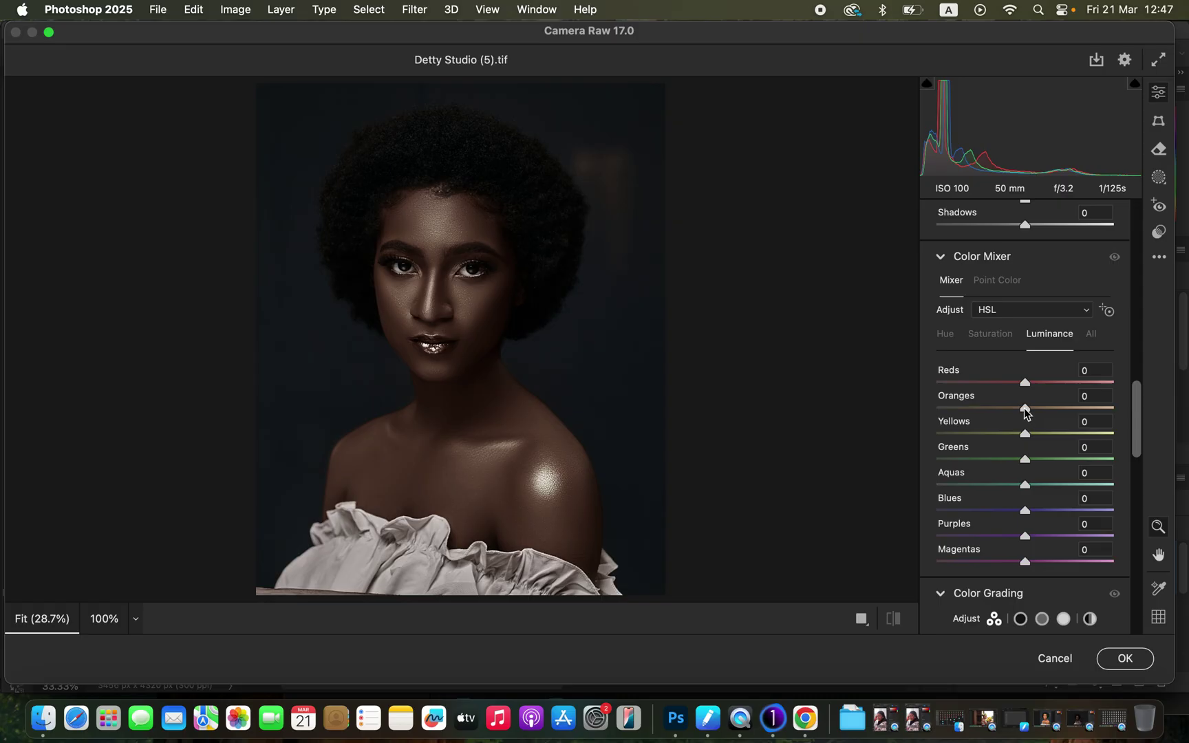
drag(1016, 408, 1073, 410)
double_click(1076, 408)
- Adjust the Oranges in the Color Mixer to Hue -11, slightly lower Saturation and Luminance -38
click(946, 334)
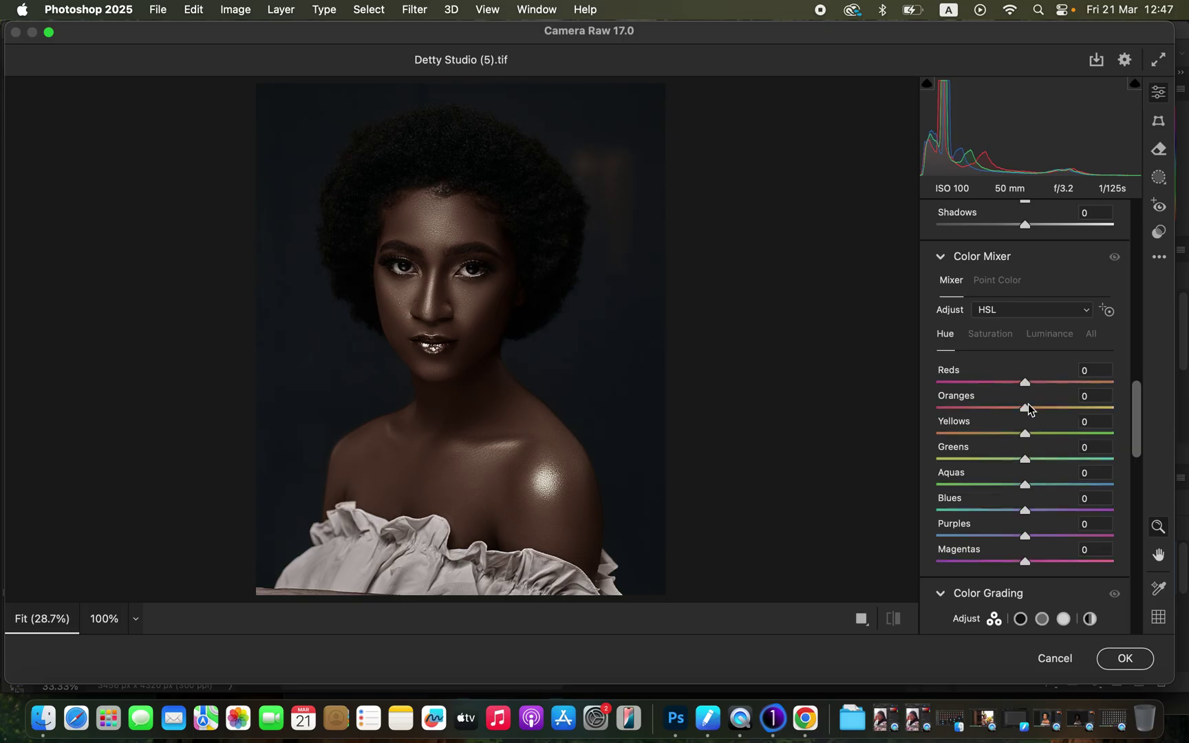
drag(1026, 408, 1016, 412)
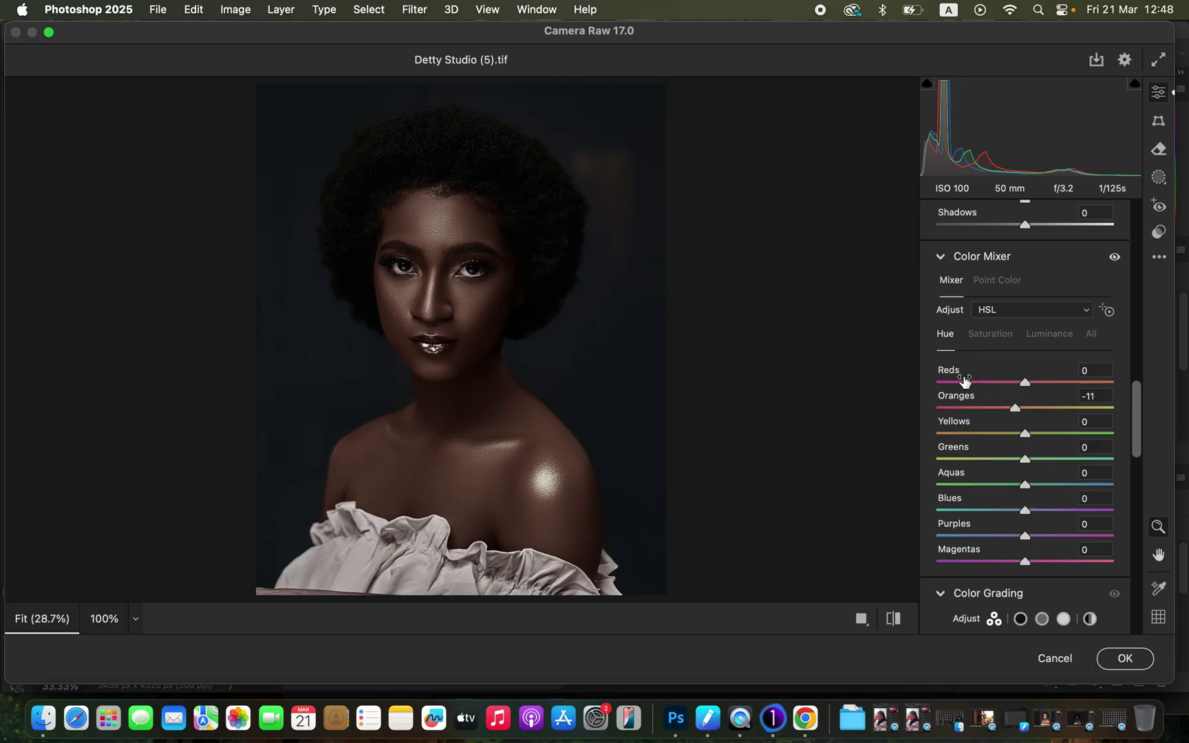
click(1001, 338)
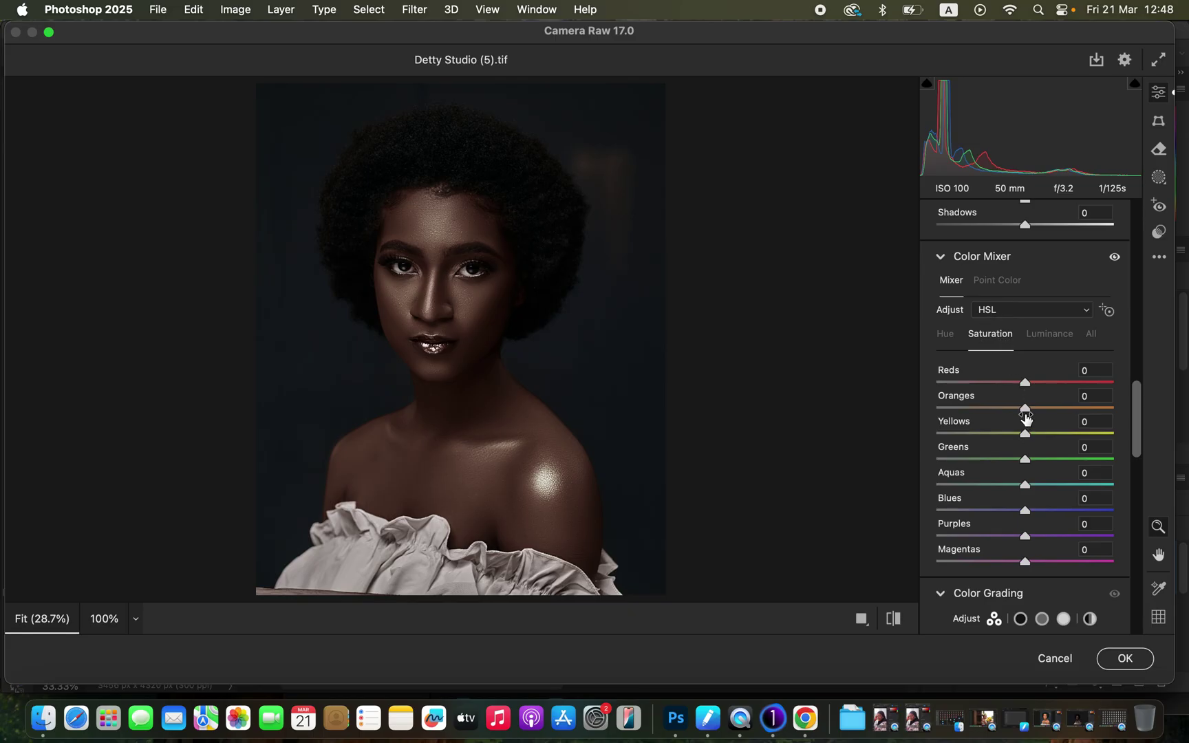
drag(1024, 410, 1019, 410)
click(1052, 335)
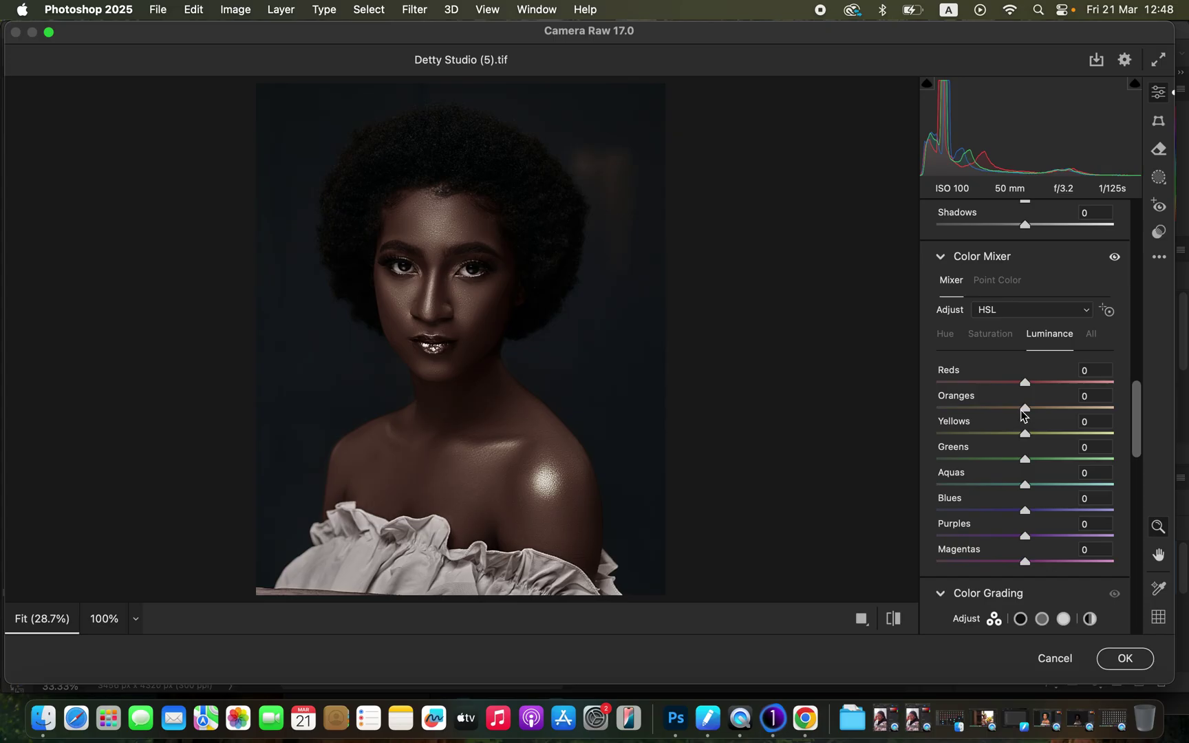
drag(1023, 411, 991, 411)
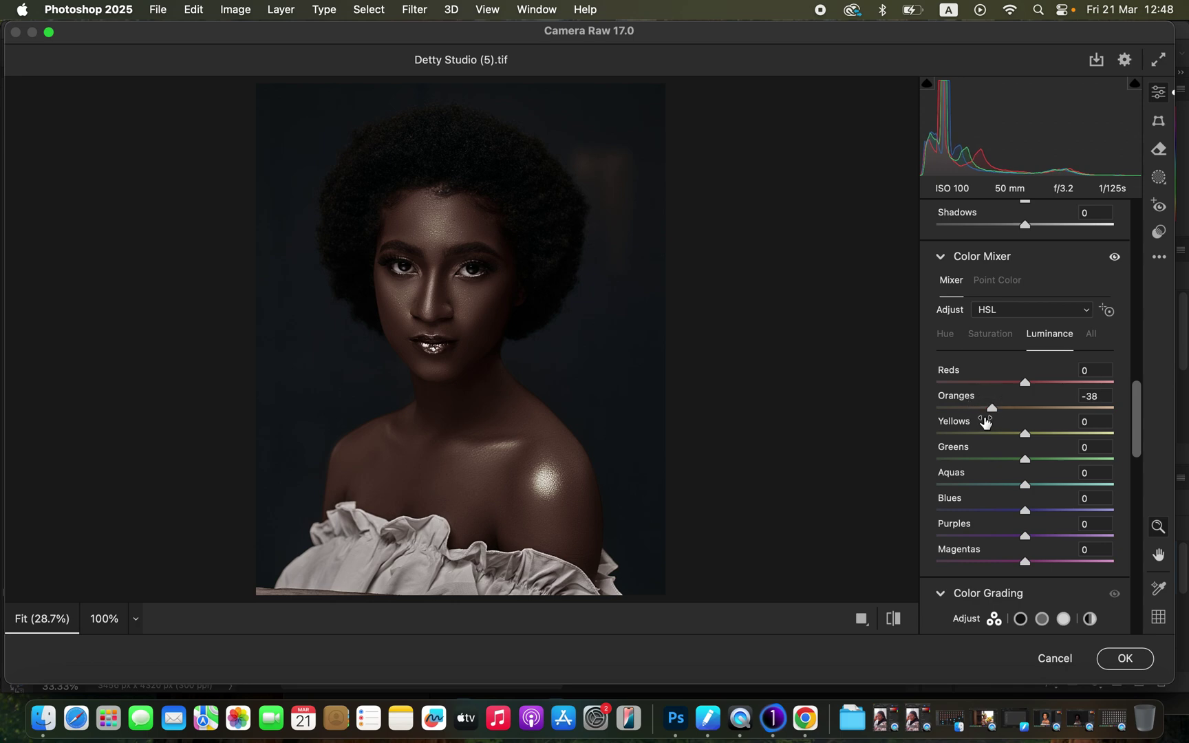
- Compare the portrait before and after the color mixing and apply the Camera Raw adjustments to the merged layer
click(895, 619)
click(895, 620)
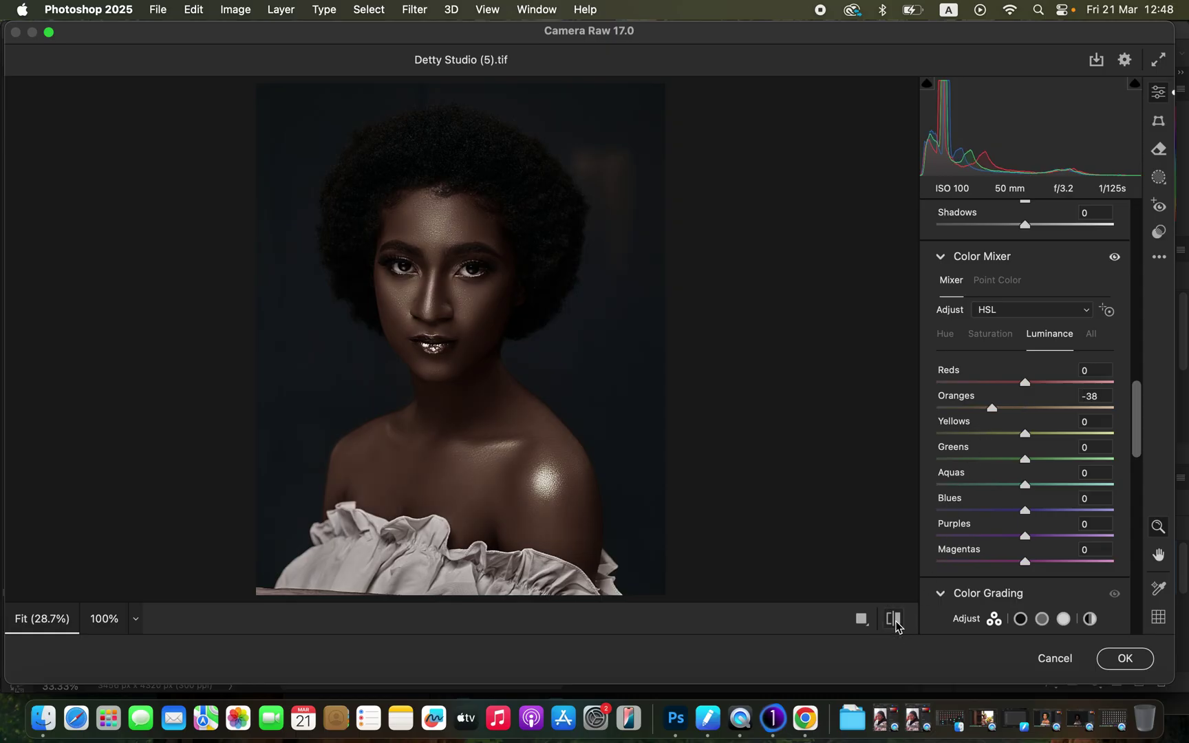
click(896, 621)
click(897, 623)
click(896, 622)
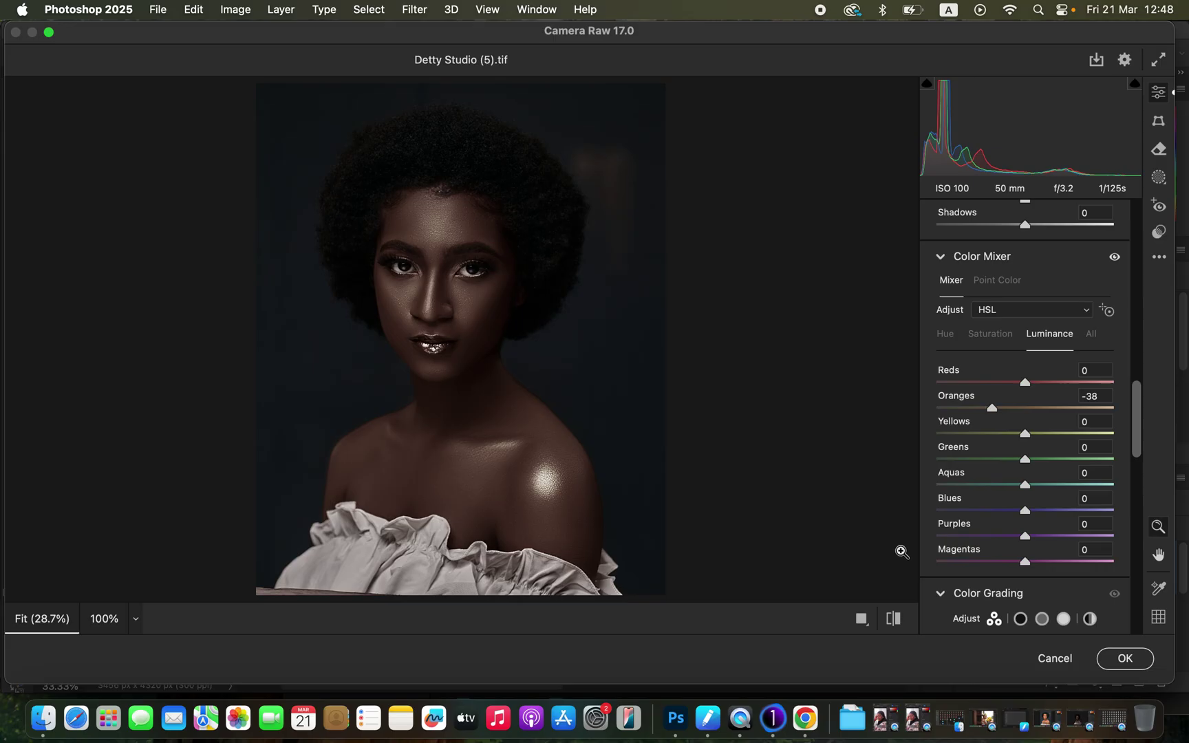
click(1125, 658)
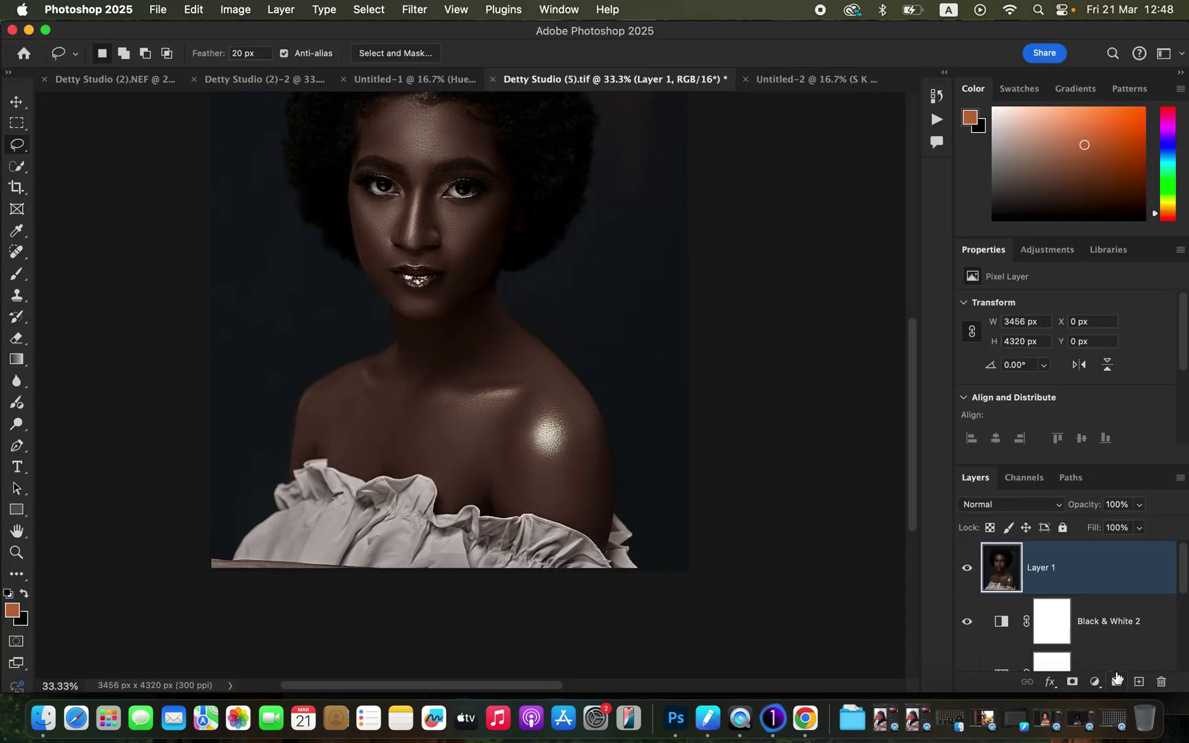
- Add a Photo Filter adjustment layer with Cooling Filter (82) at 3% density and compare the image with and without it
scroll(647, 473, up, 5)
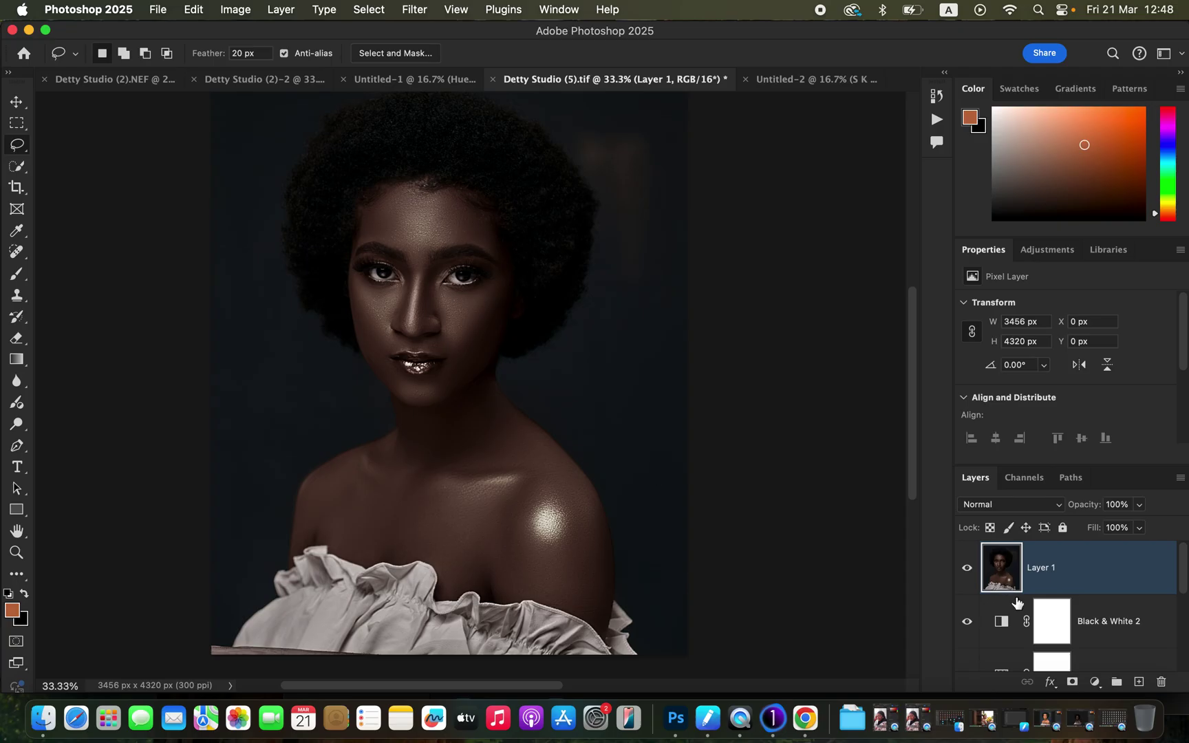
click(1094, 683)
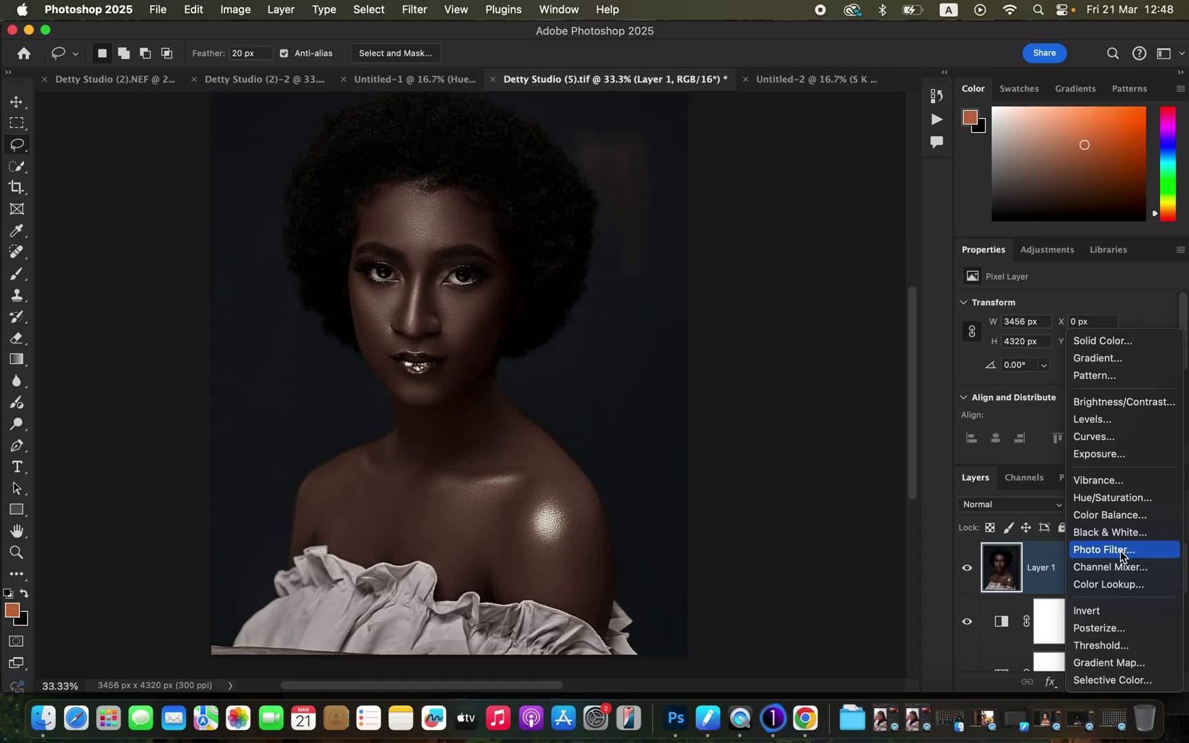
click(1103, 551)
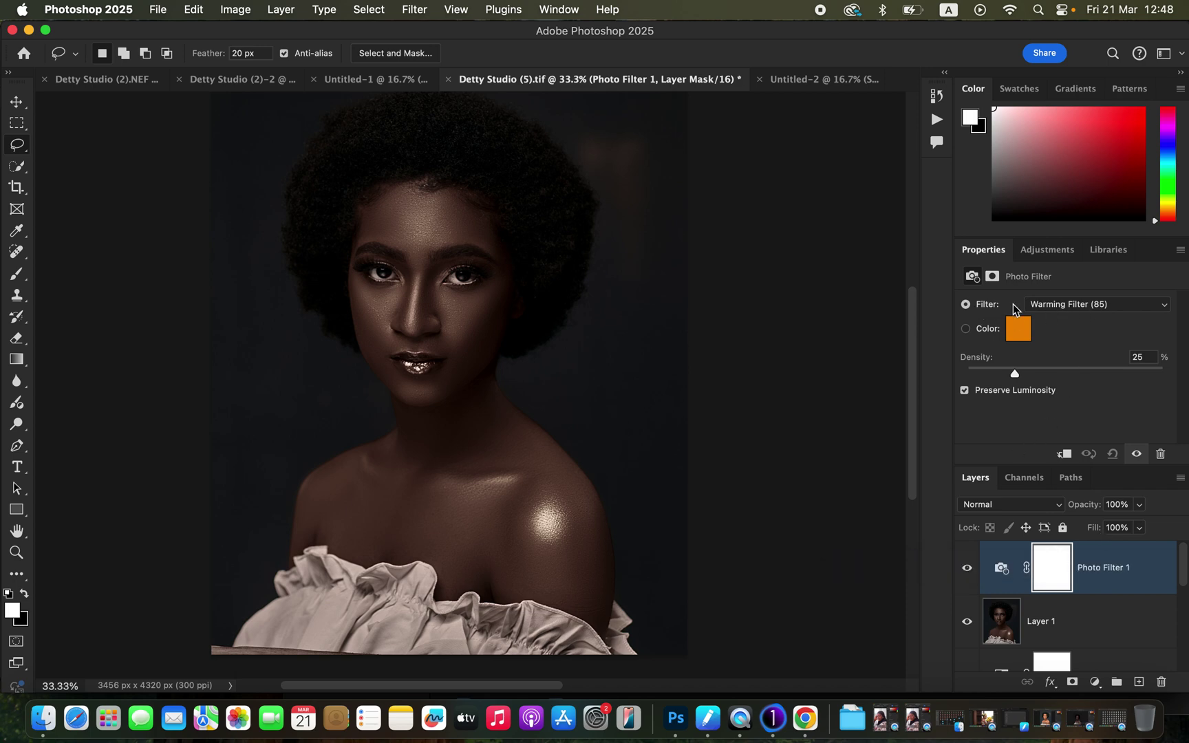
click(1073, 306)
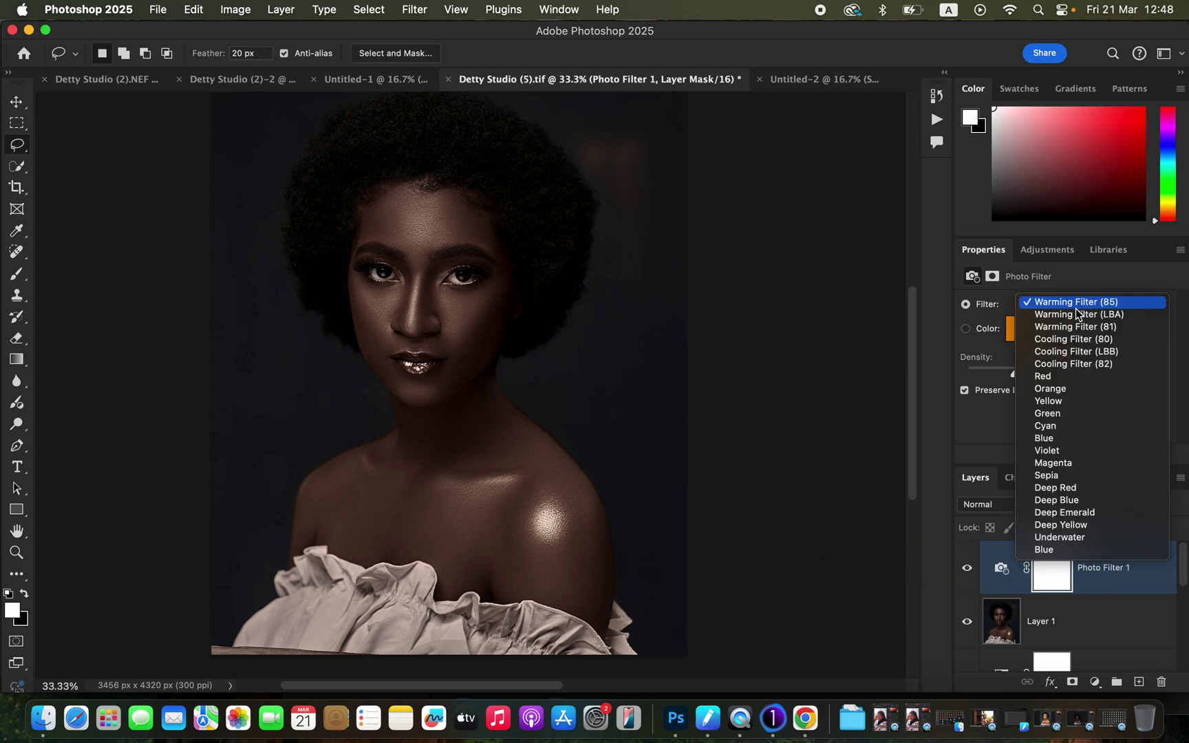
click(1085, 366)
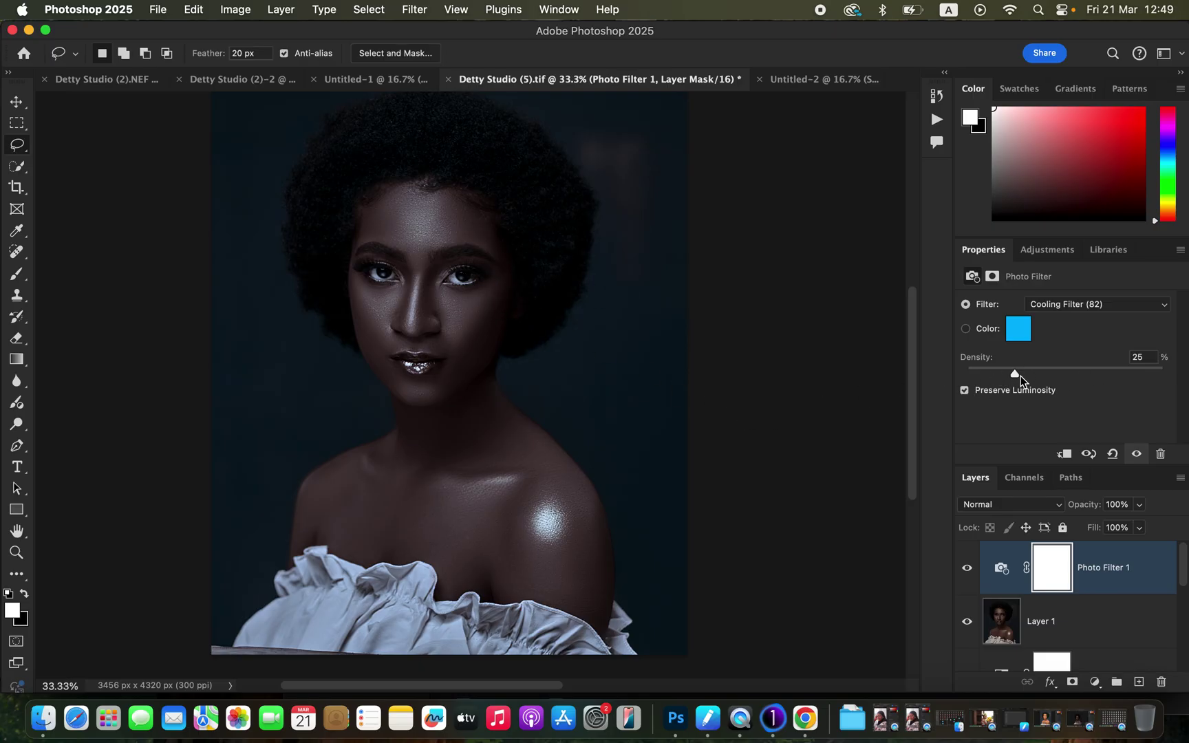
drag(1013, 375, 972, 376)
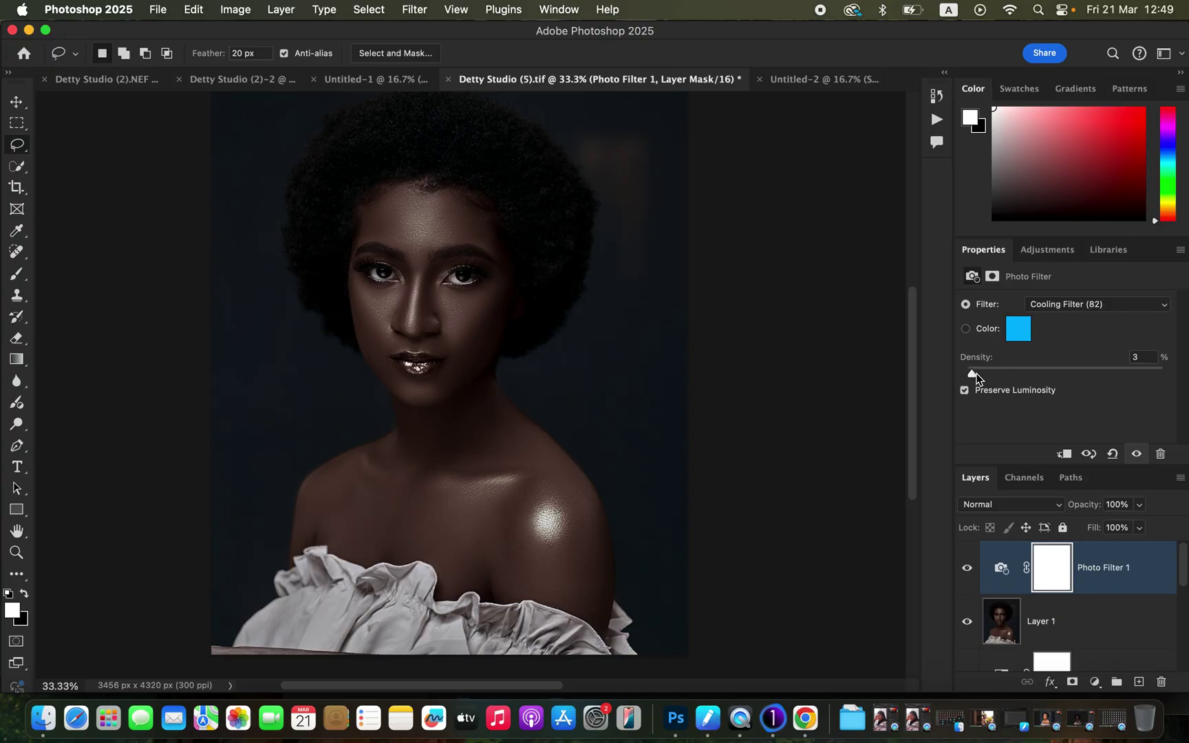
click(967, 570)
click(967, 569)
click(966, 570)
click(967, 574)
- Group all layers above the Background and compare the portrait with the group hidden and shown
drag(1186, 583, 1184, 657)
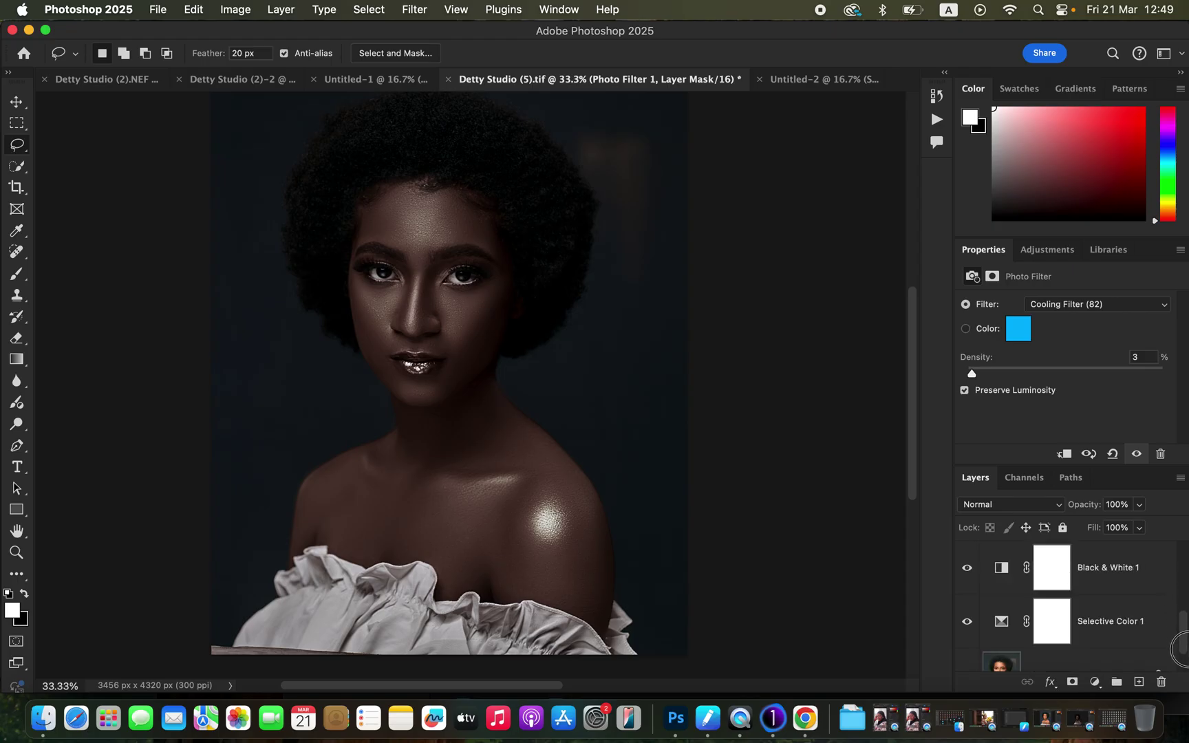
shift+click(1146, 625)
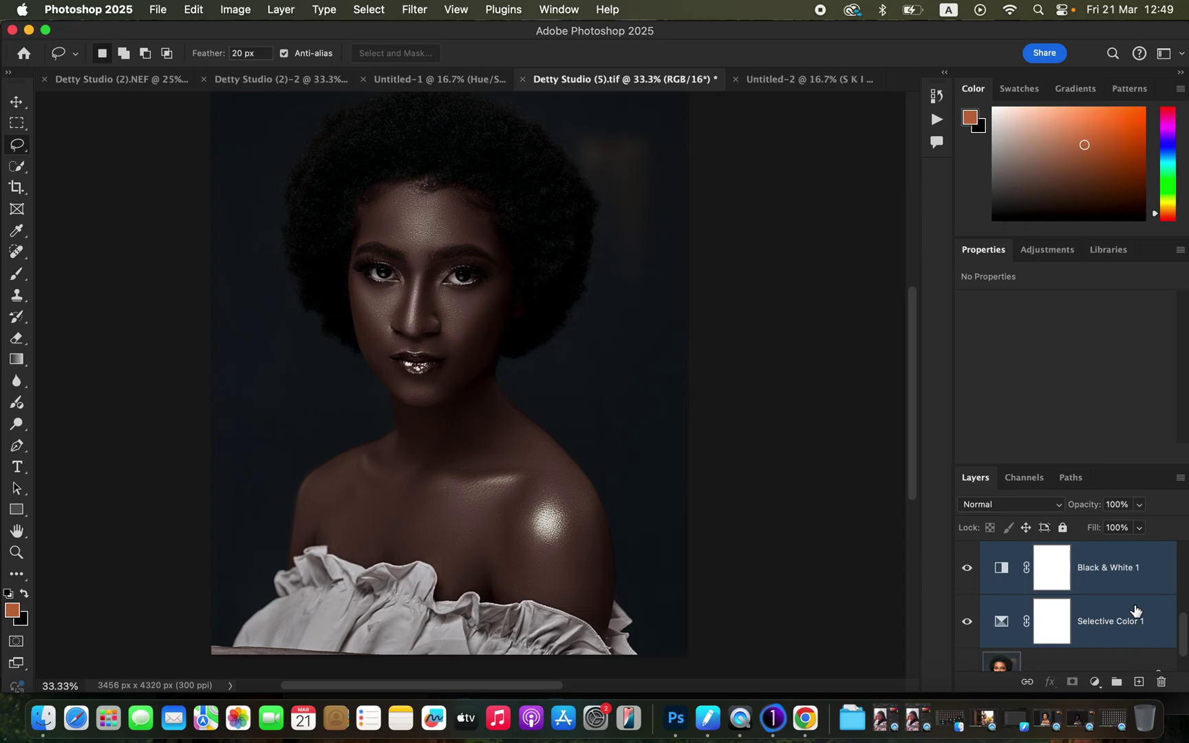
key(super+g)
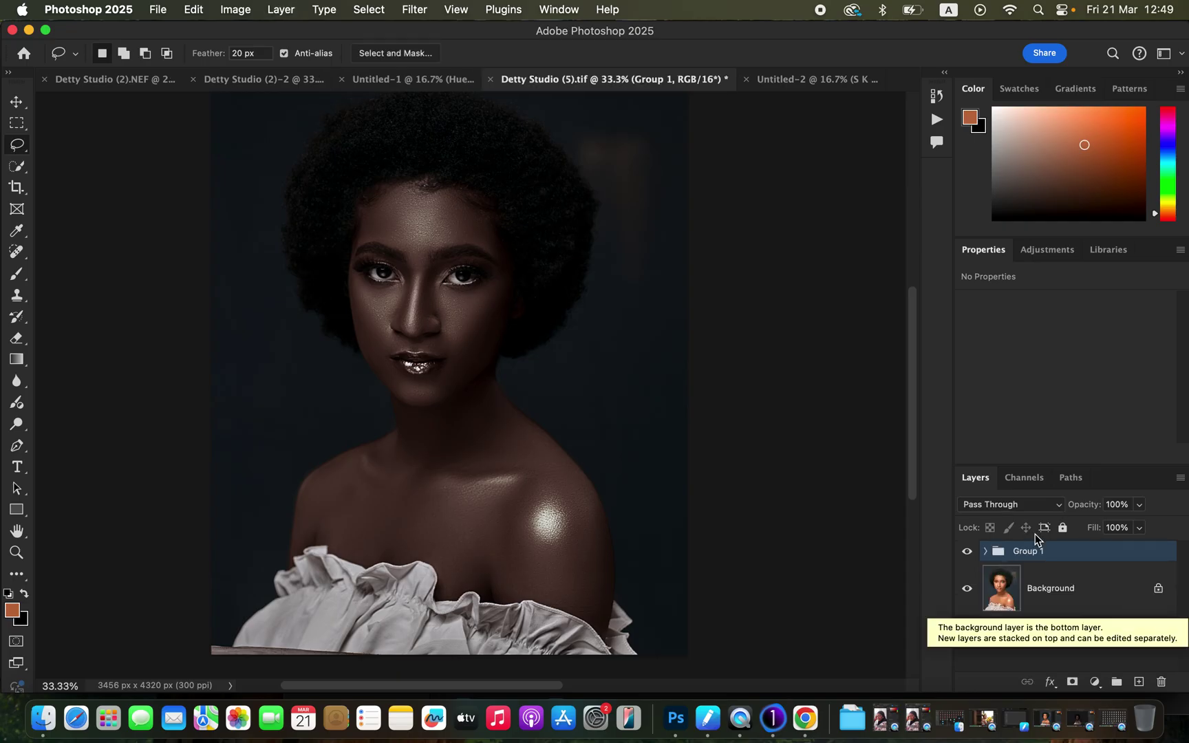
click(967, 553)
click(967, 554)
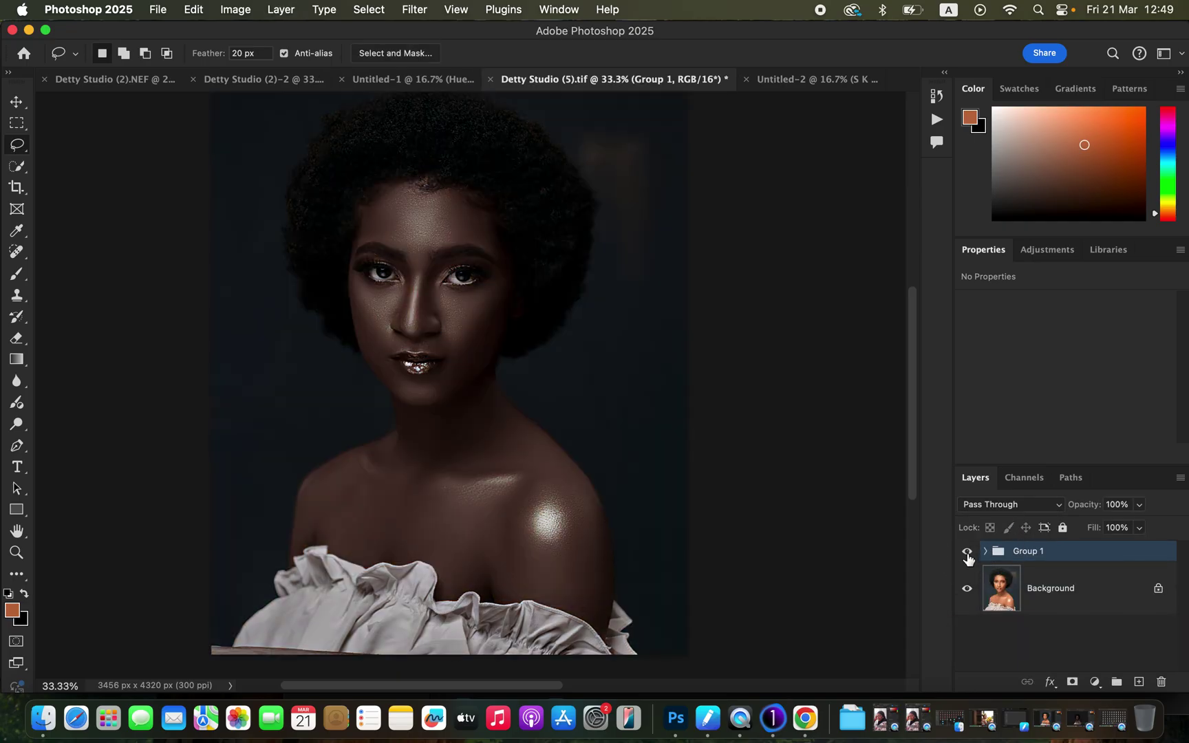
click(967, 554)
click(966, 554)
click(967, 555)
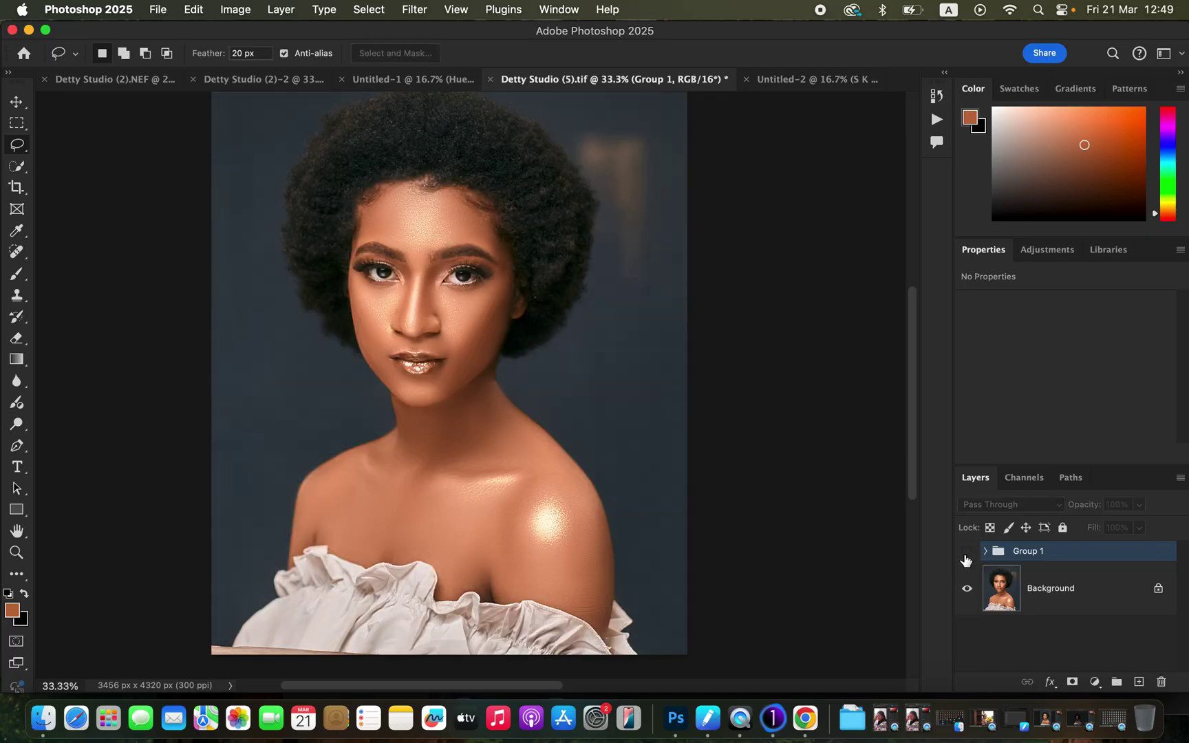
click(966, 555)
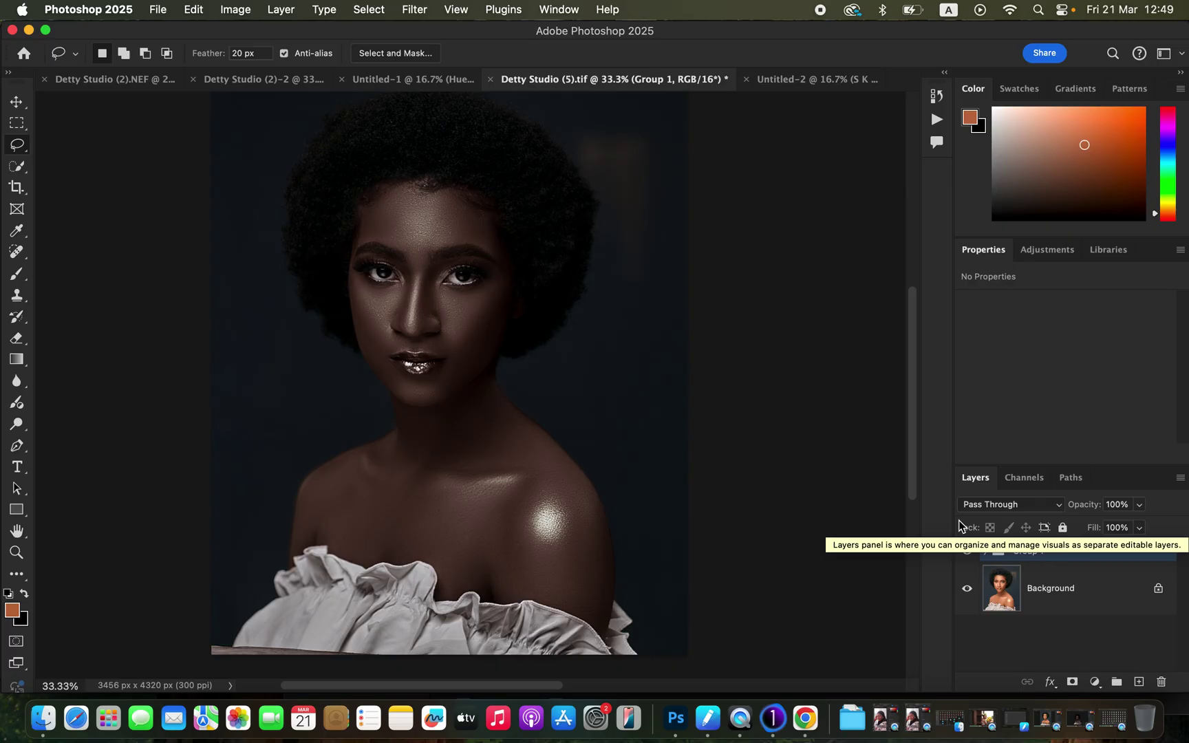
- Reduce the layer group's opacity to 92% and add a white layer mask to it
click(1140, 504)
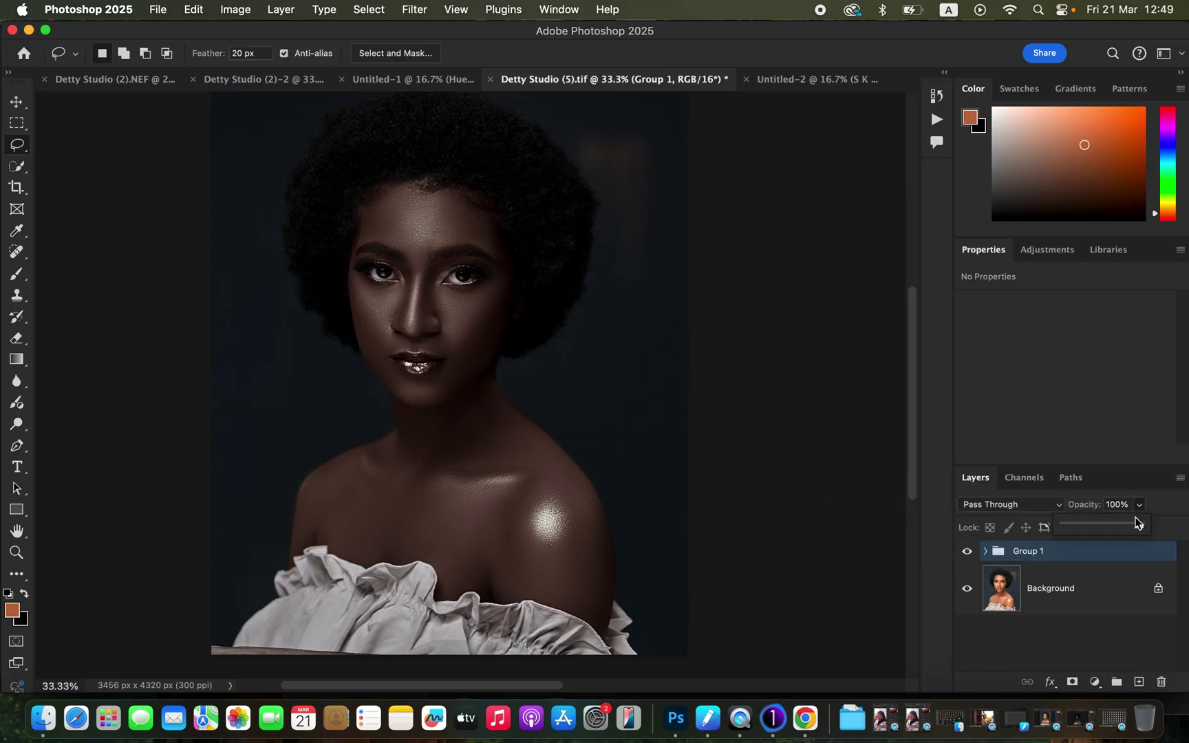
drag(1135, 521, 1134, 528)
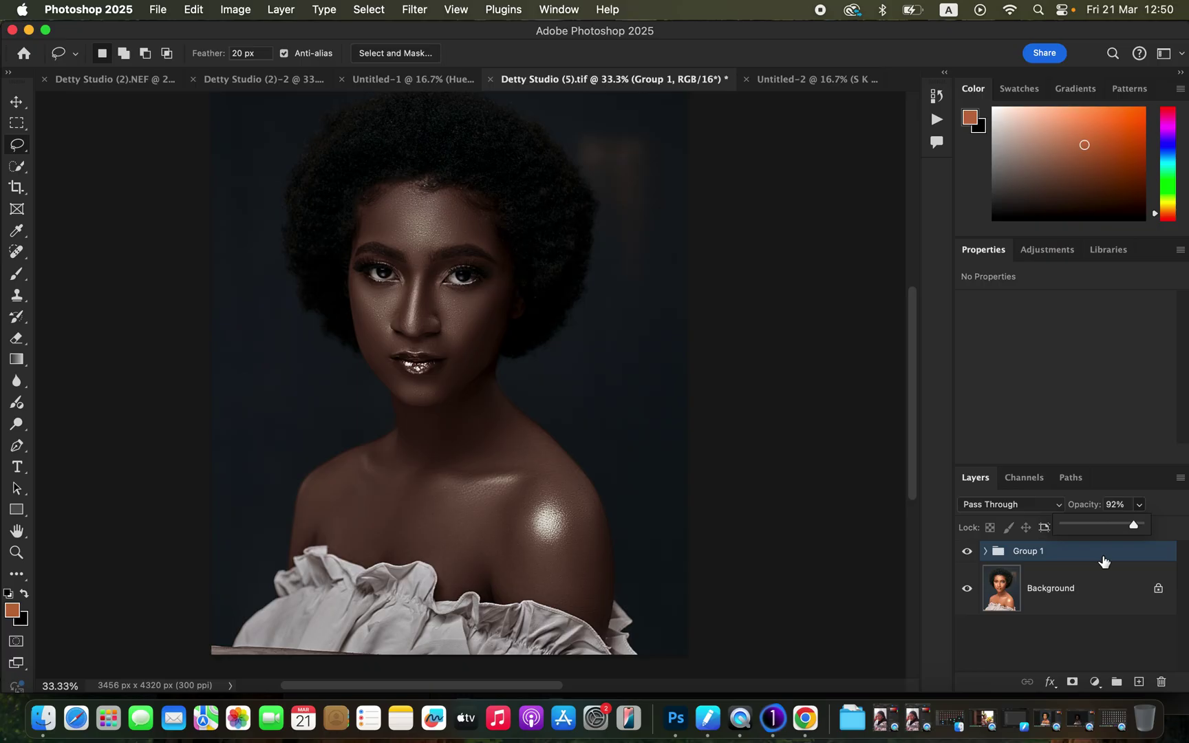
click(1071, 683)
- Mask the ruffled white dress out of the group by painting black with a soft round brush enlarged to 400 px
click(18, 274)
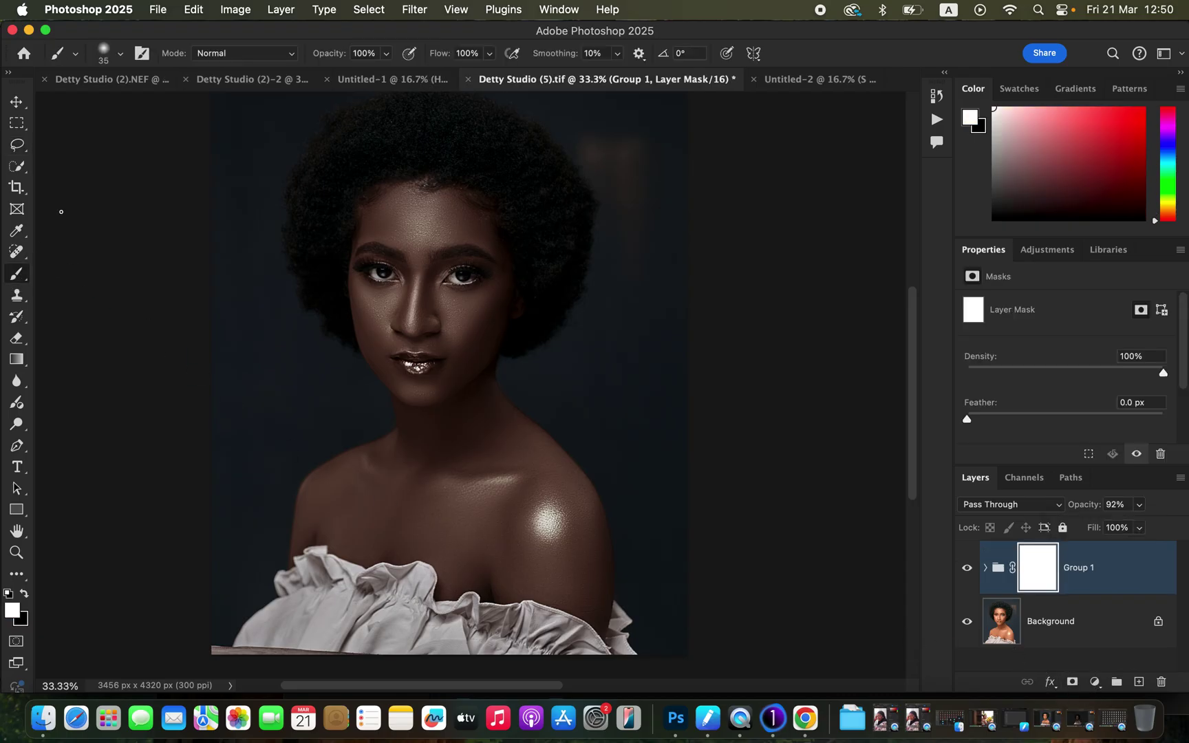
click(121, 53)
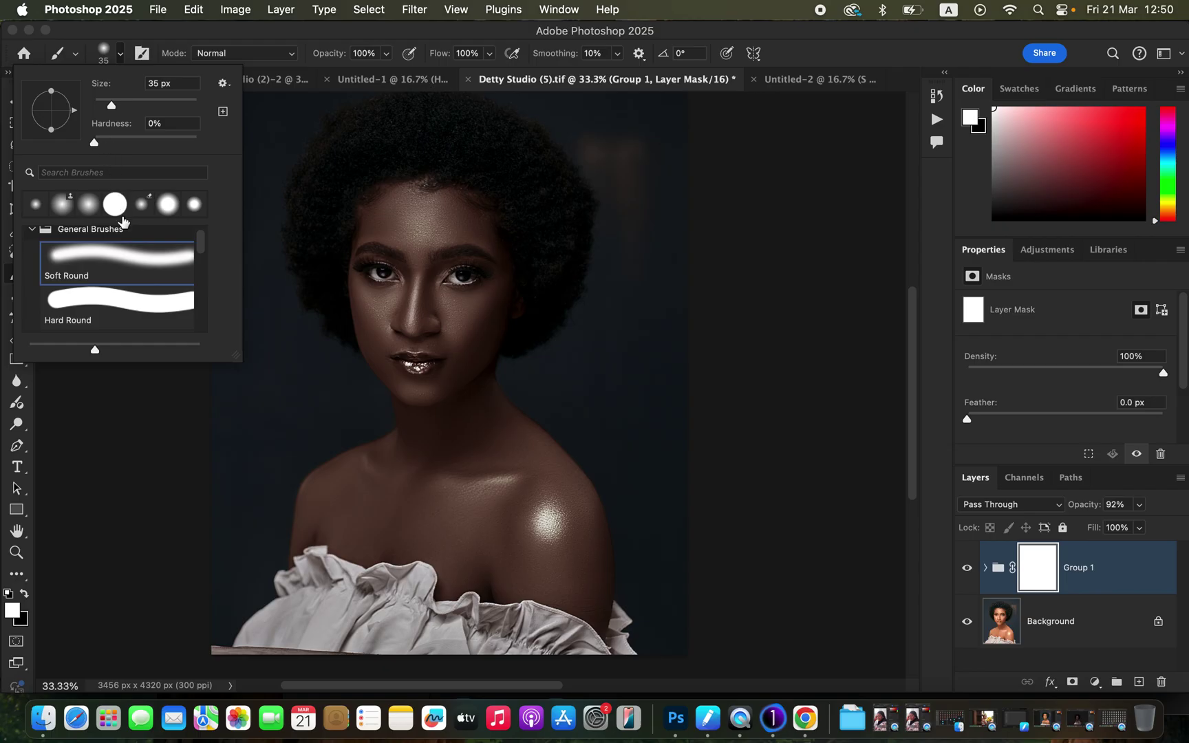
click(121, 54)
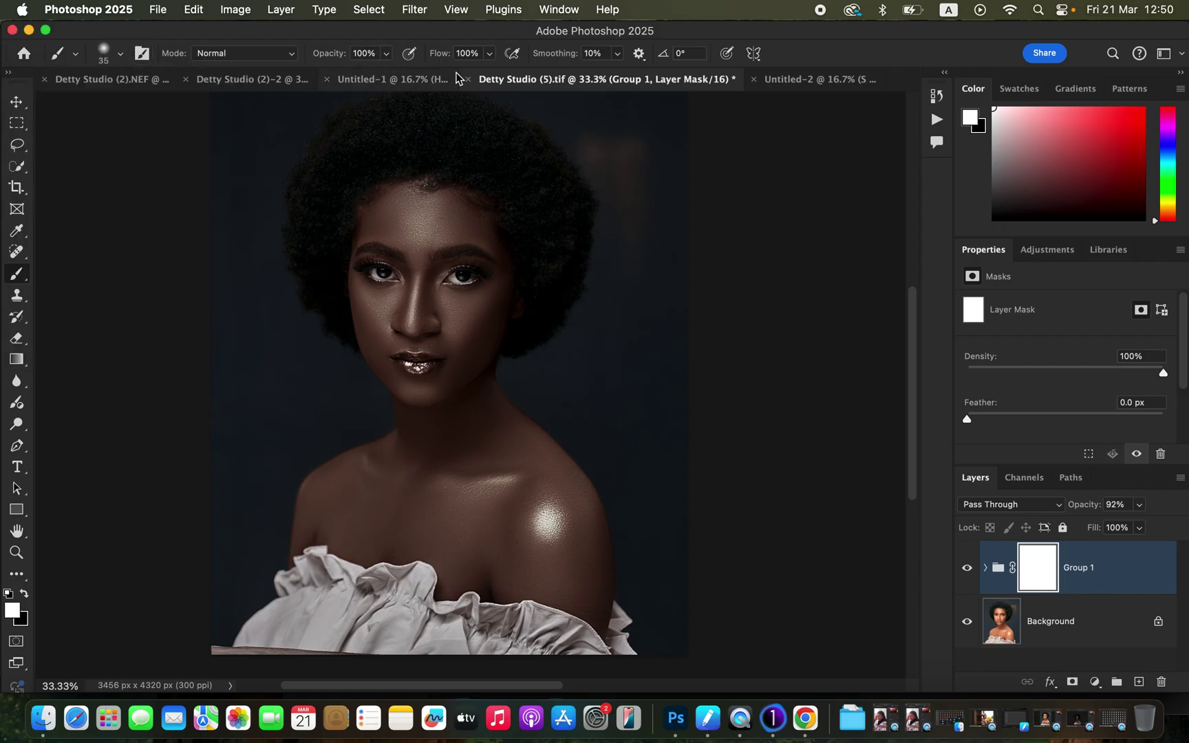
click(25, 594)
click(26, 594)
key(bracketright)
key(bracketright)
key(bracketright)
key(bracketright)
key(bracketright)
click(24, 592)
mouse_move(276, 623)
mouse_down()
mouse_move(254, 619)
mouse_move(255, 631)
mouse_move(307, 629)
mouse_move(297, 608)
mouse_move(315, 569)
mouse_move(331, 632)
mouse_move(338, 595)
mouse_move(365, 619)
mouse_up()
key(bracketright)
key(bracketright)
key(bracketright)
key(bracketright)
key(bracketright)
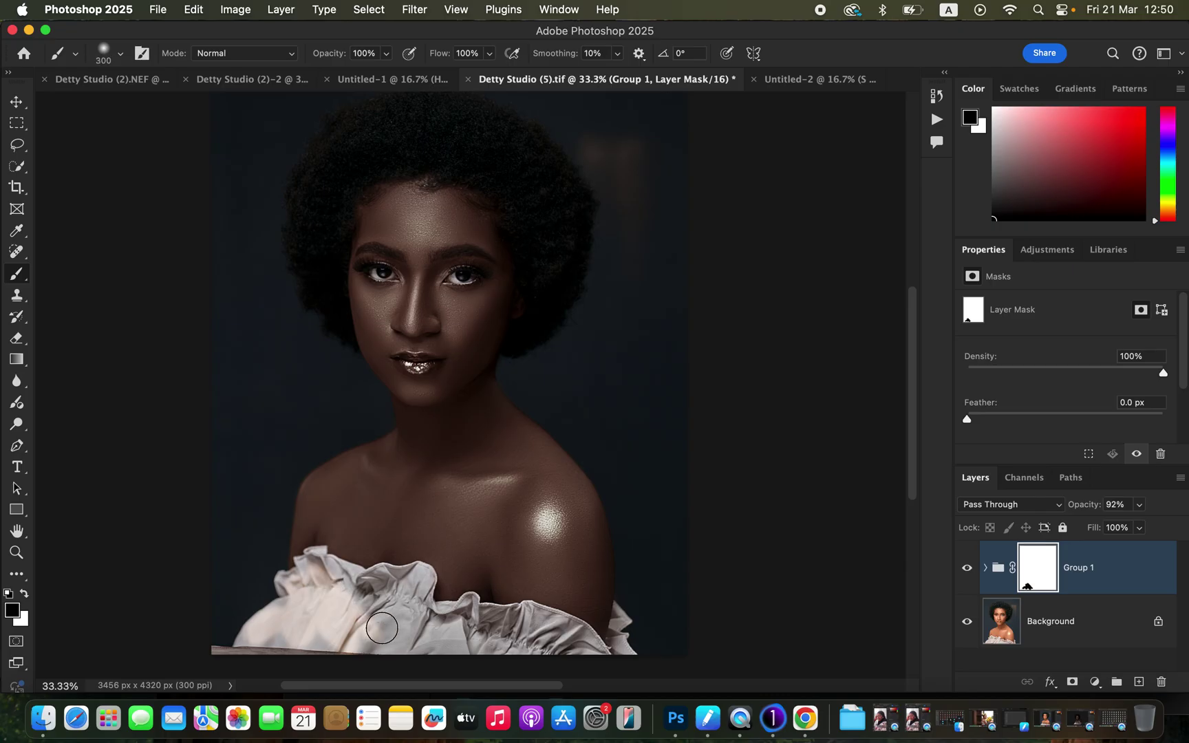
mouse_move(445, 644)
mouse_down()
mouse_move(572, 652)
mouse_move(336, 618)
mouse_move(282, 634)
mouse_move(351, 628)
mouse_move(408, 600)
mouse_move(313, 605)
mouse_up()
click(24, 593)
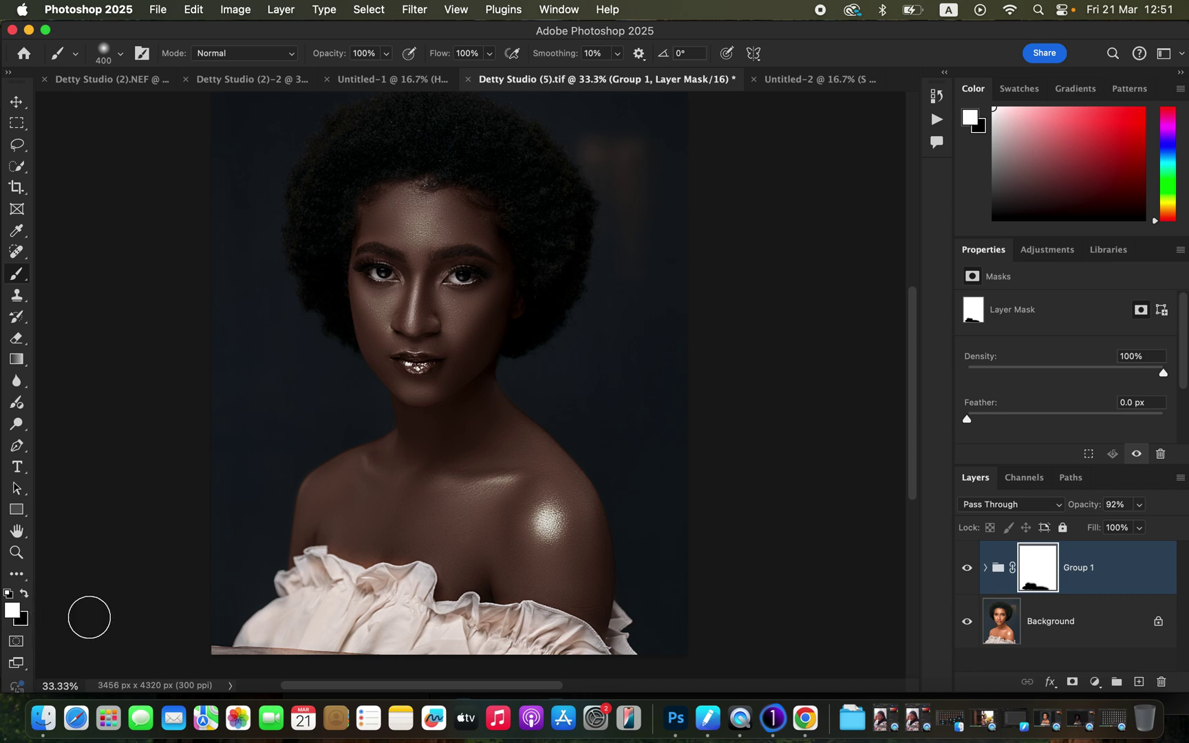
mouse_move(300, 626)
mouse_down()
mouse_move(316, 624)
mouse_move(340, 647)
mouse_up()
- Compare the original portrait with the masked dark-skin result by toggling the group's visibility
click(967, 568)
click(967, 569)
click(968, 569)
click(968, 568)
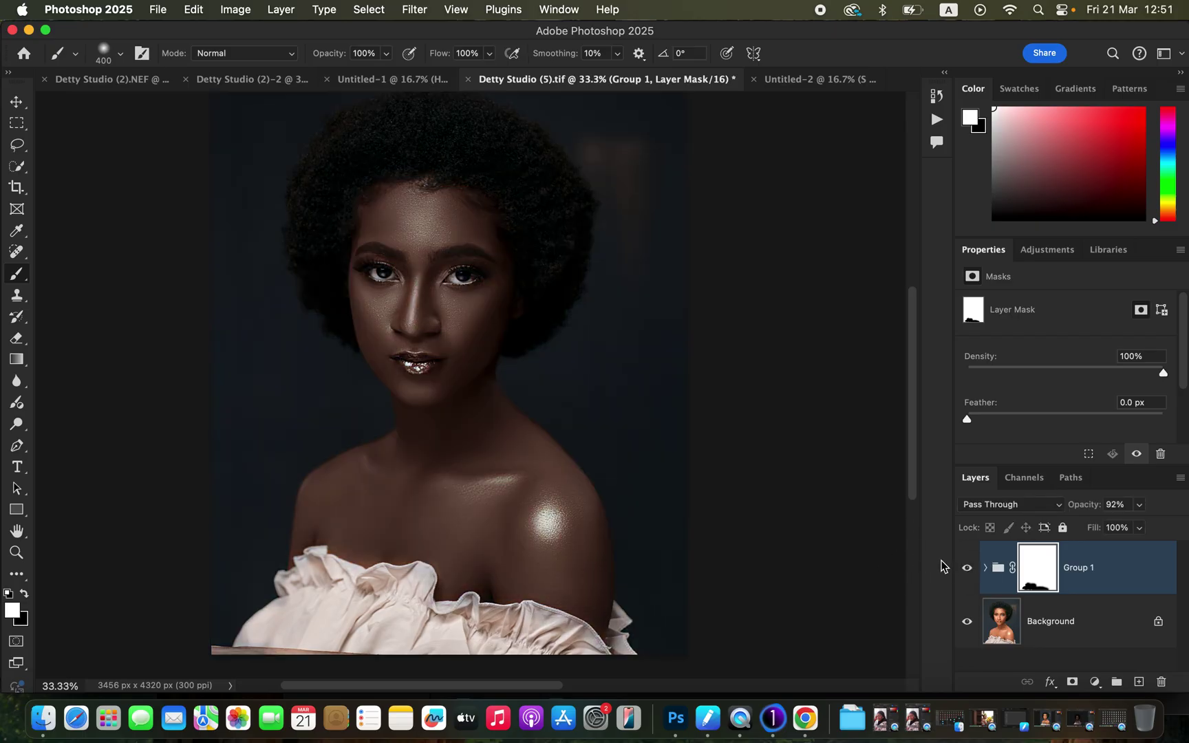